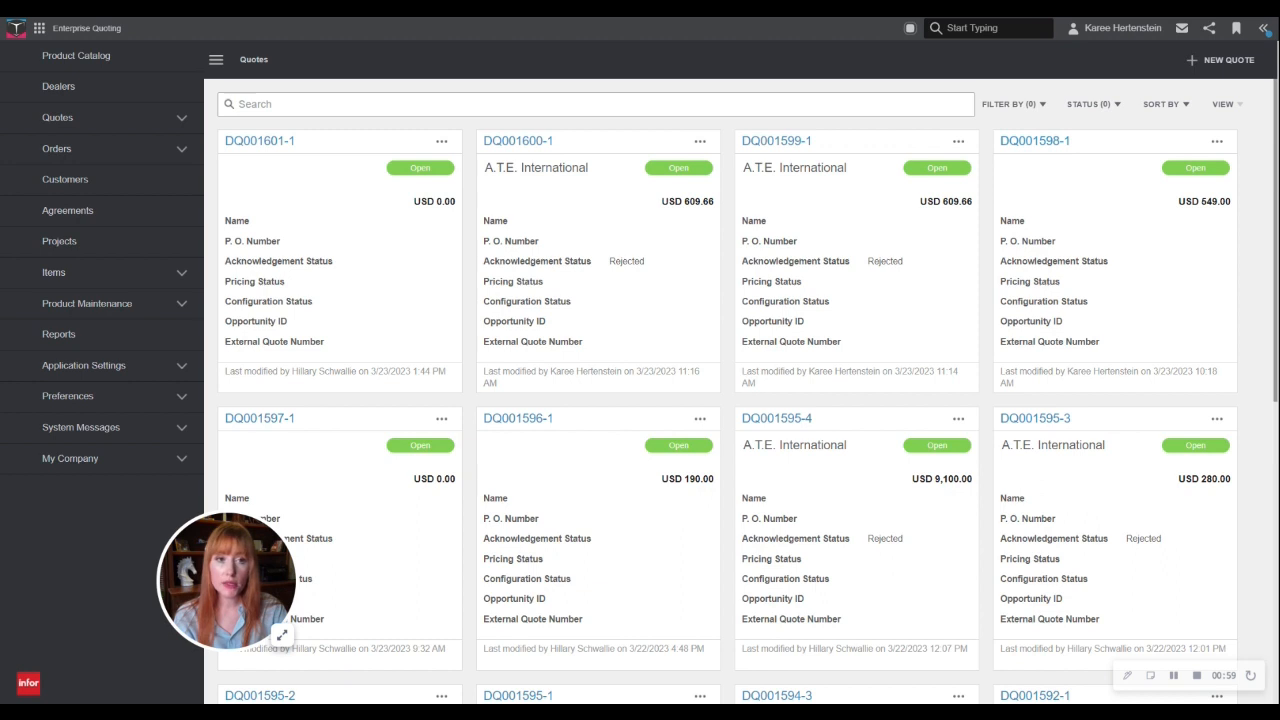
# - Create a new quote and assign A.T.E. International as its customer
pyautogui.click(1210, 62)
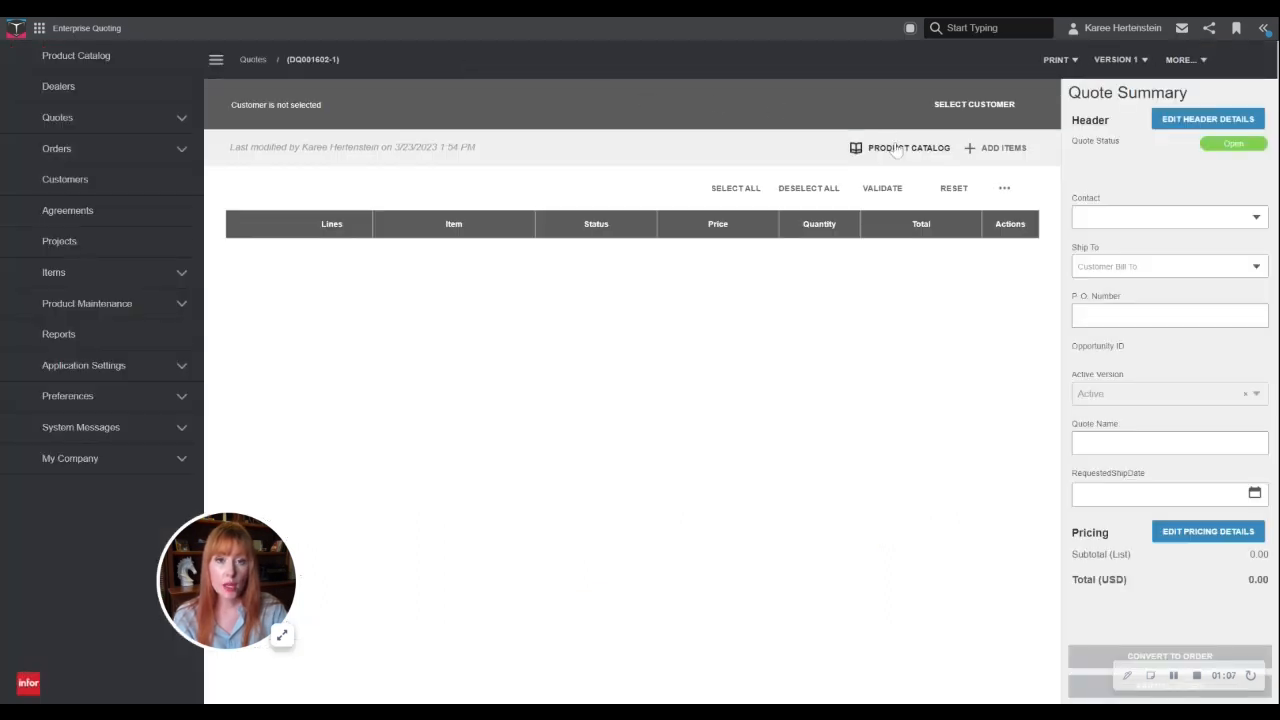
pyautogui.click(996, 106)
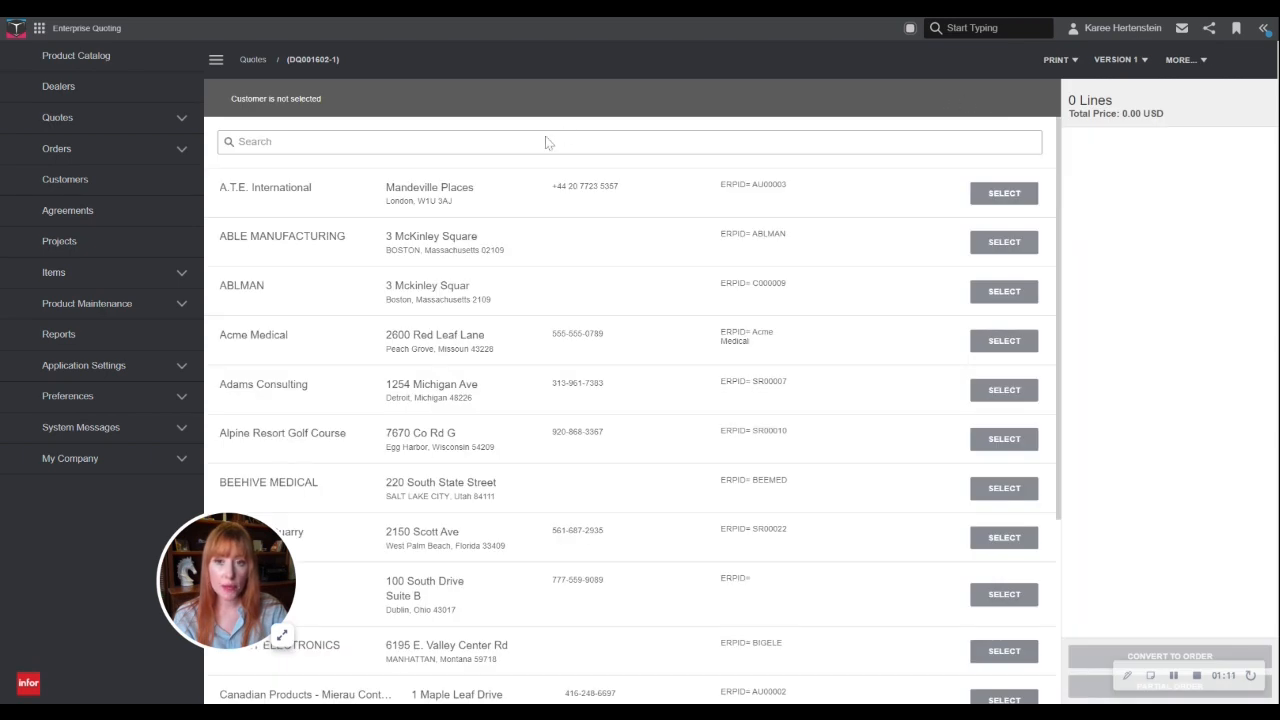
pyautogui.click(1004, 195)
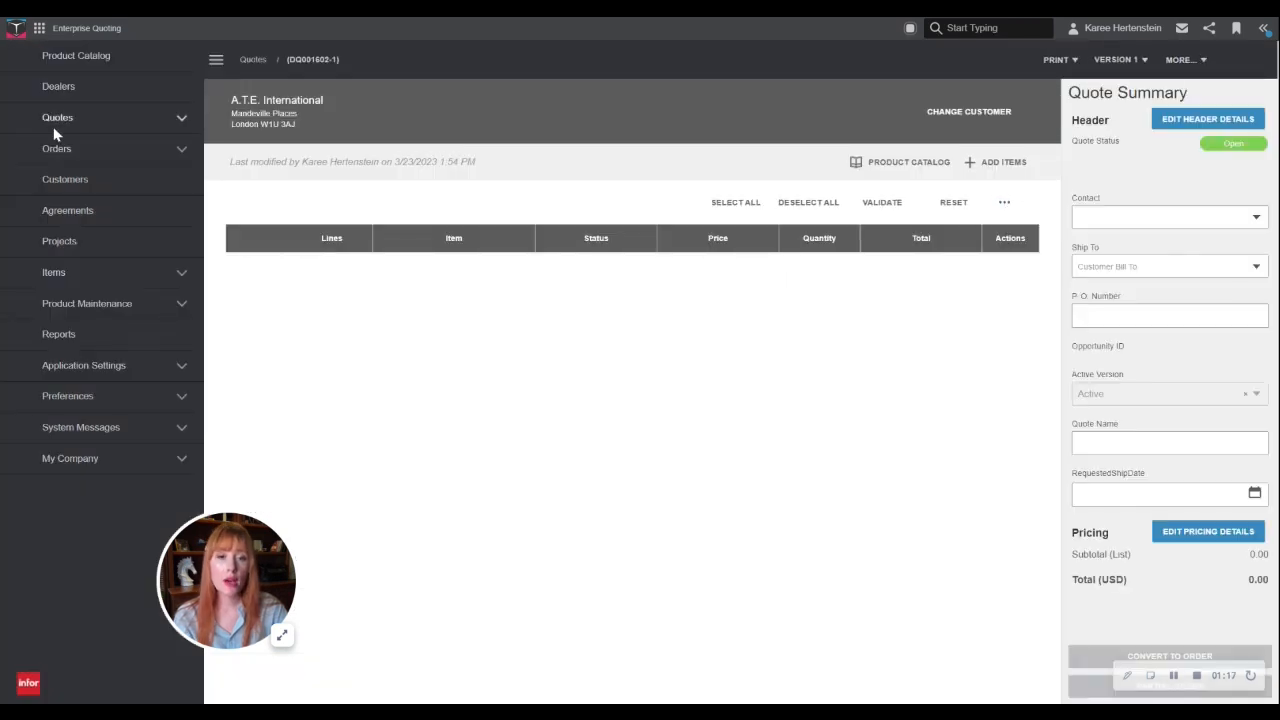
# - Choose the Corrugated Box from the product catalog as the quote's item and start configuring it
pyautogui.click(1015, 167)
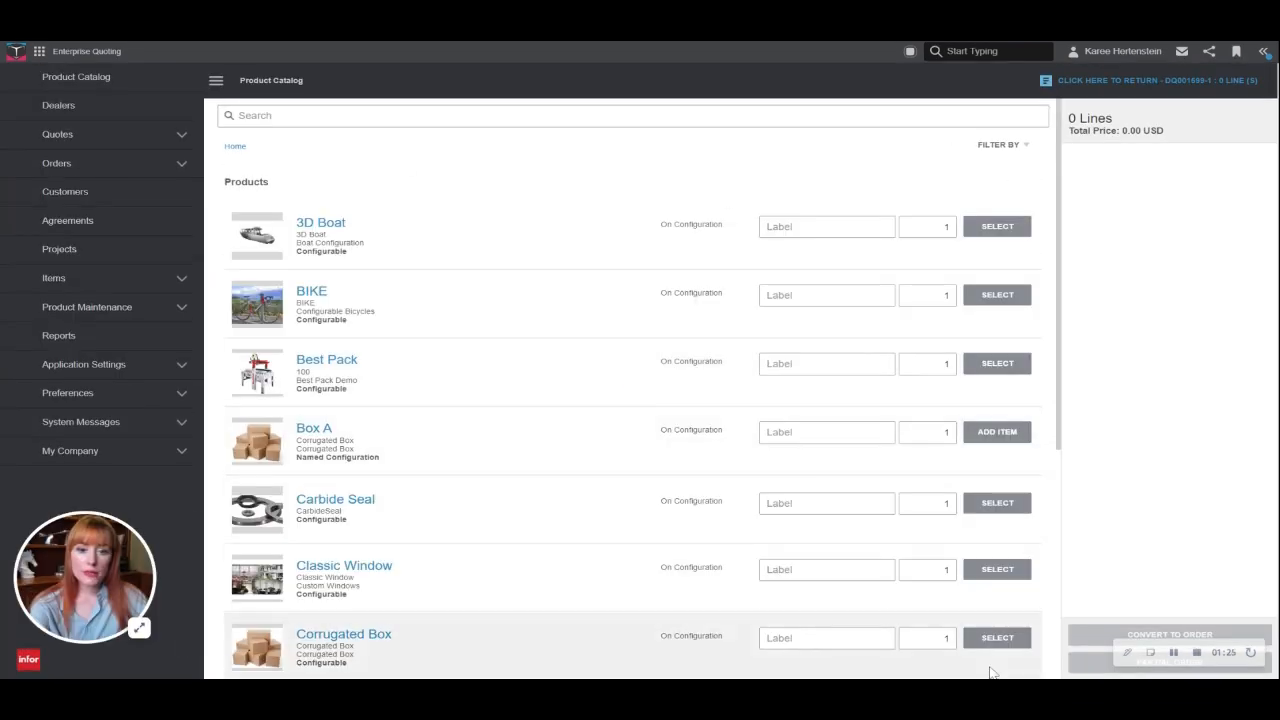
pyautogui.click(1004, 667)
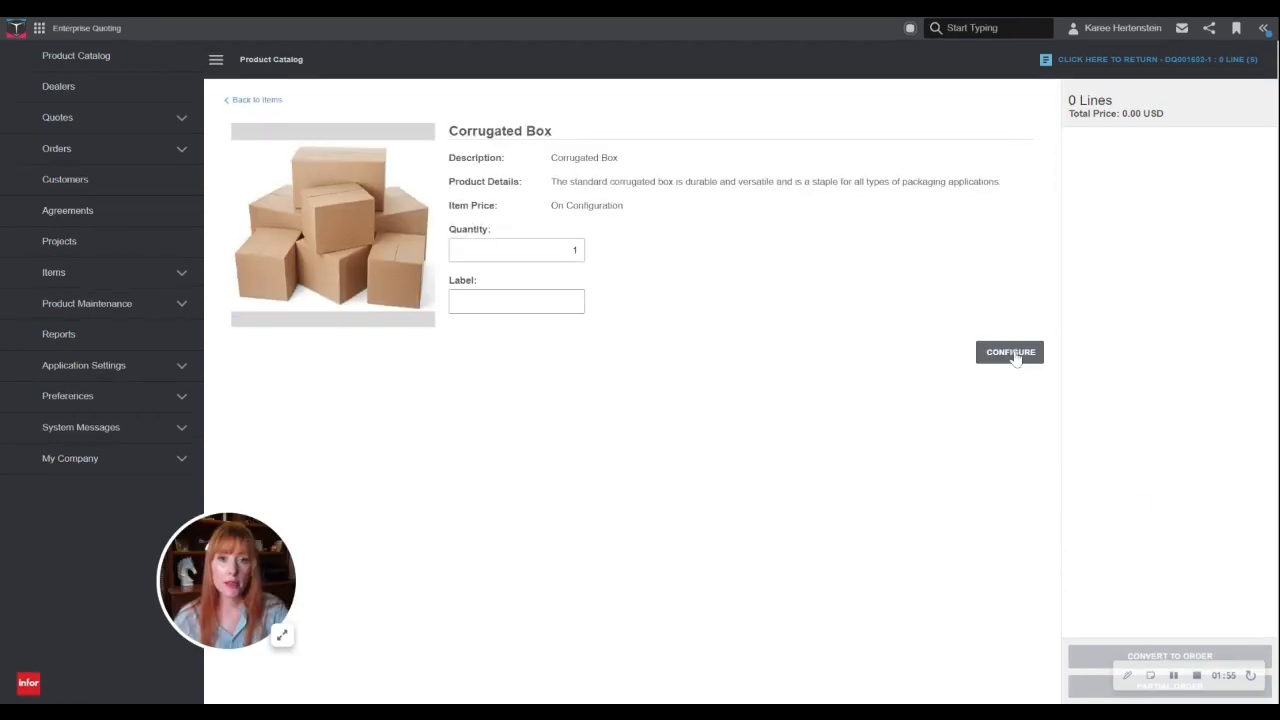
pyautogui.click(1012, 355)
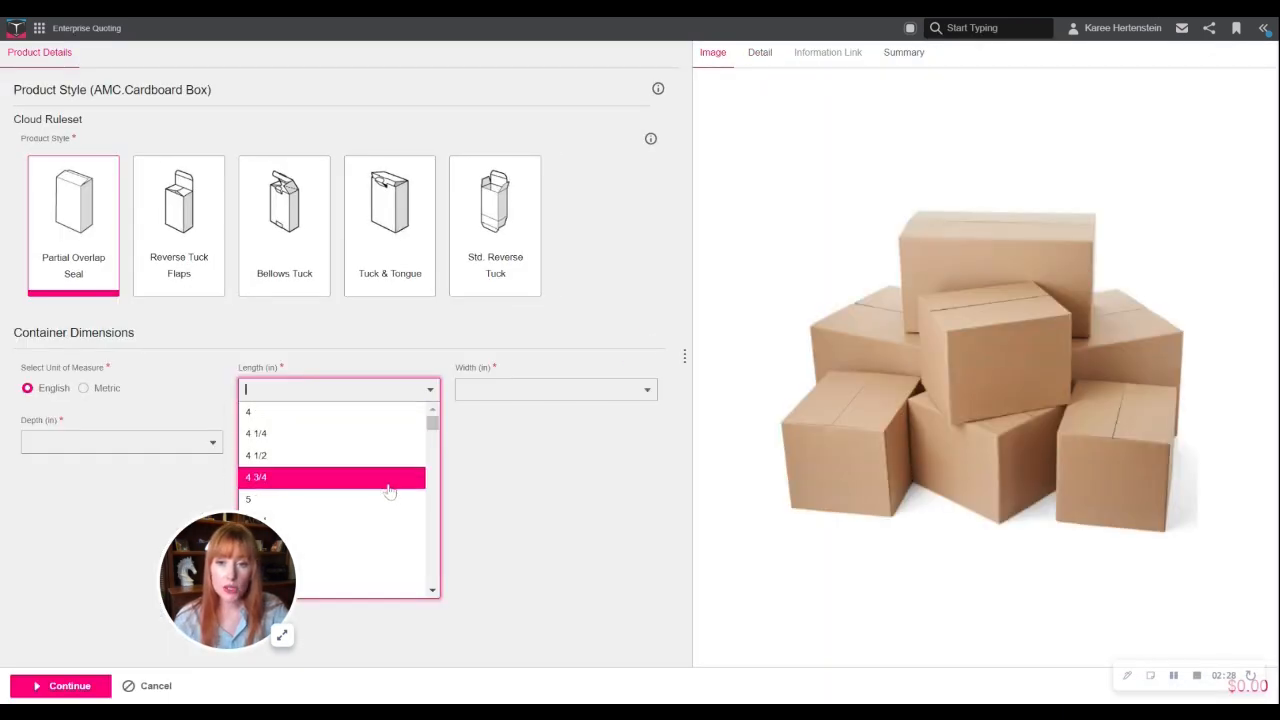
# - Set the container dimensions to length 6 in, width 5 in and depth 4 1/2 in
pyautogui.click(380, 499)
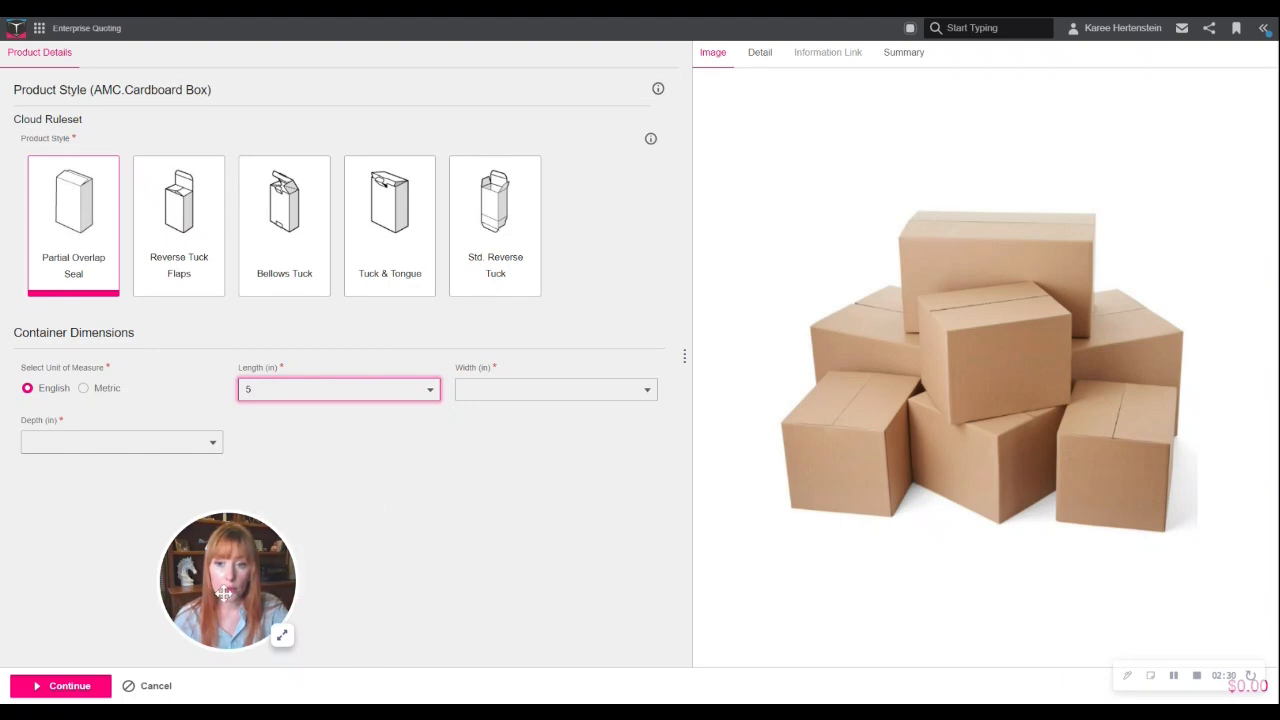
pyautogui.moveTo(224, 594); pyautogui.dragTo(1156, 580)
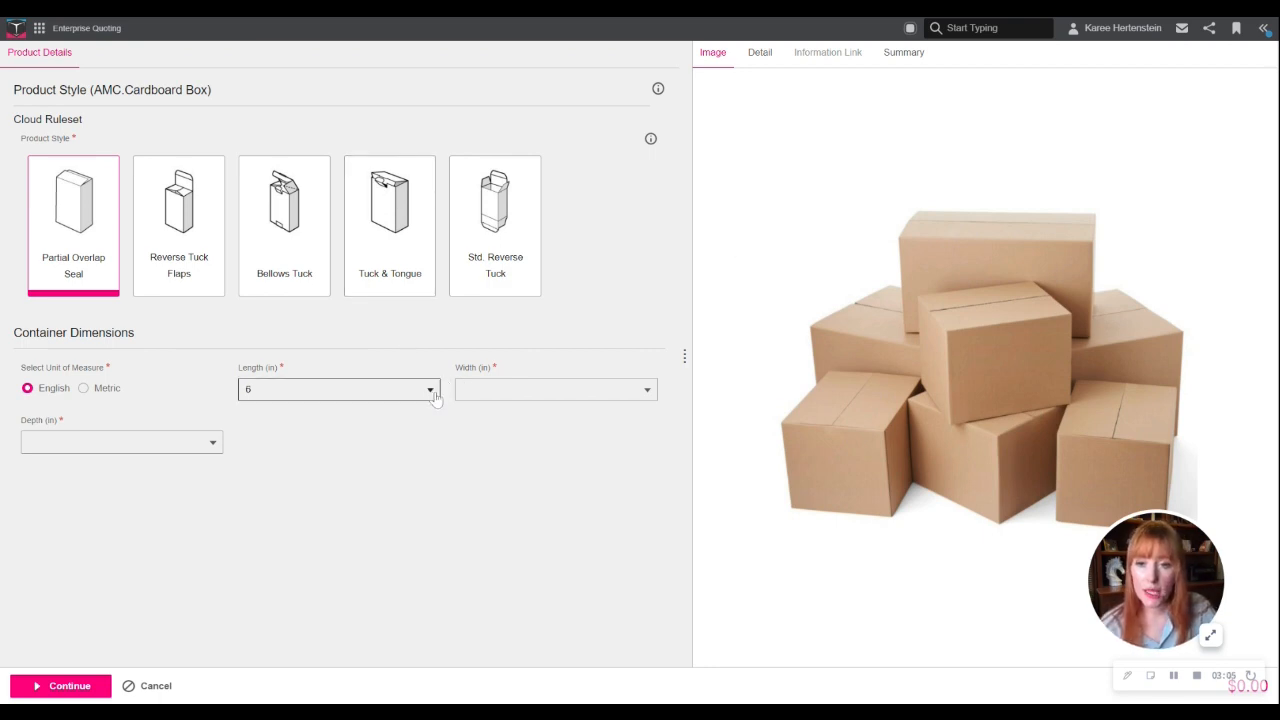
pyautogui.click(502, 392)
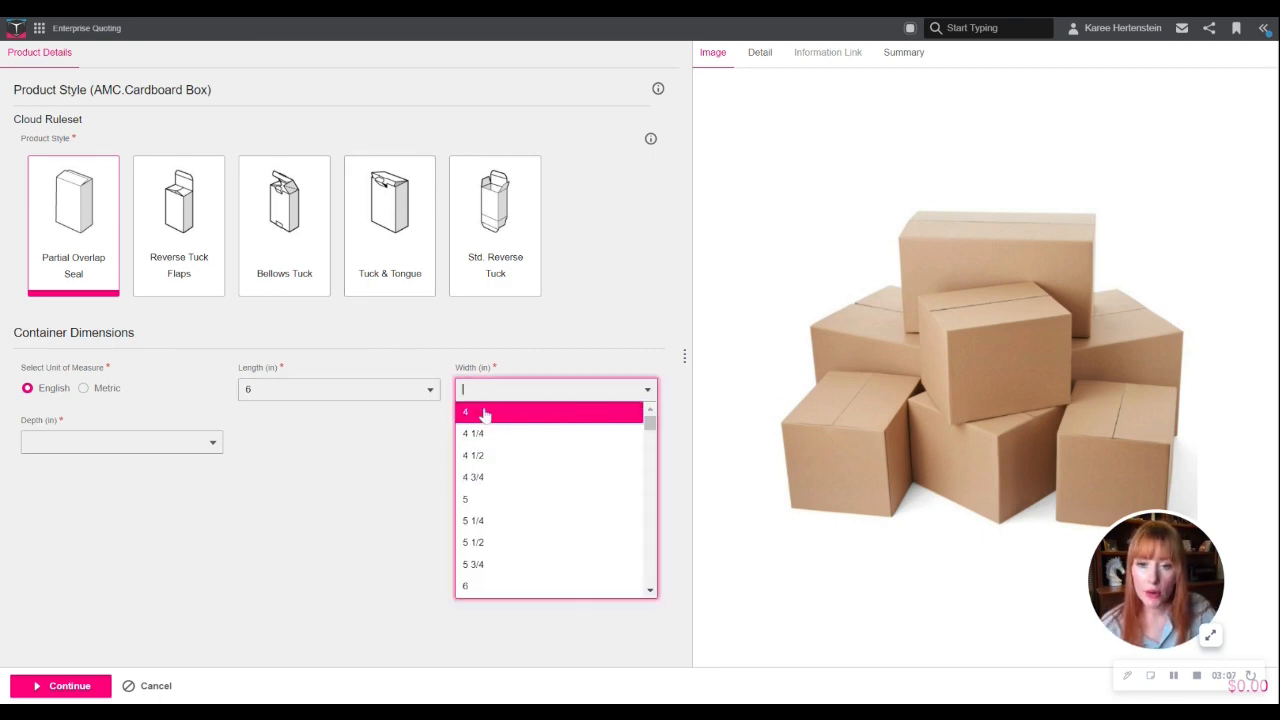
pyautogui.click(482, 414)
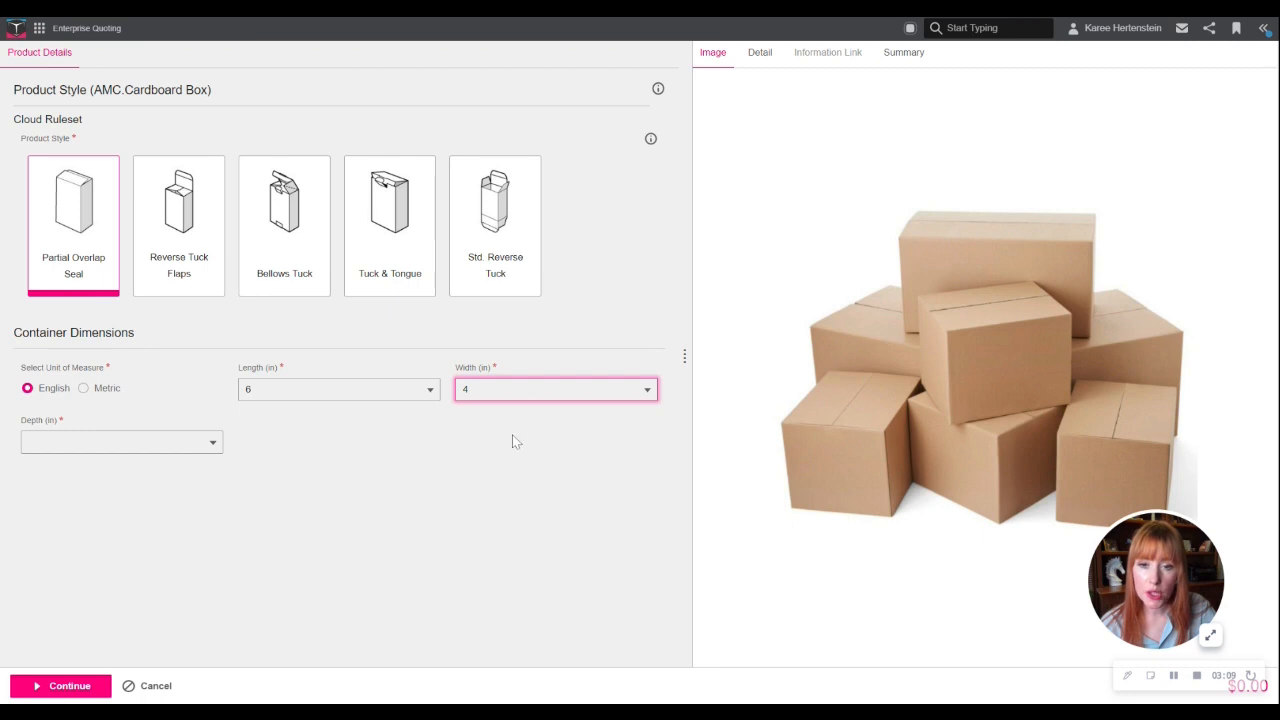
pyautogui.click(512, 434)
pyautogui.click(150, 447)
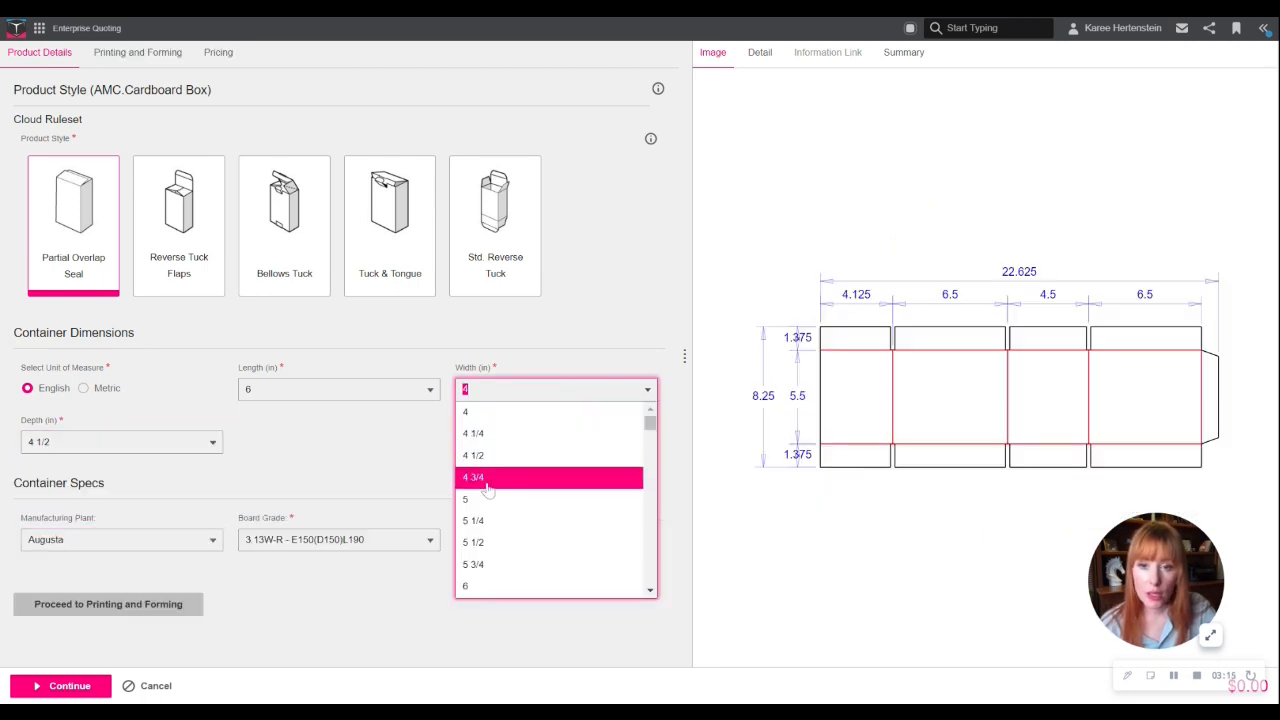
pyautogui.click(485, 498)
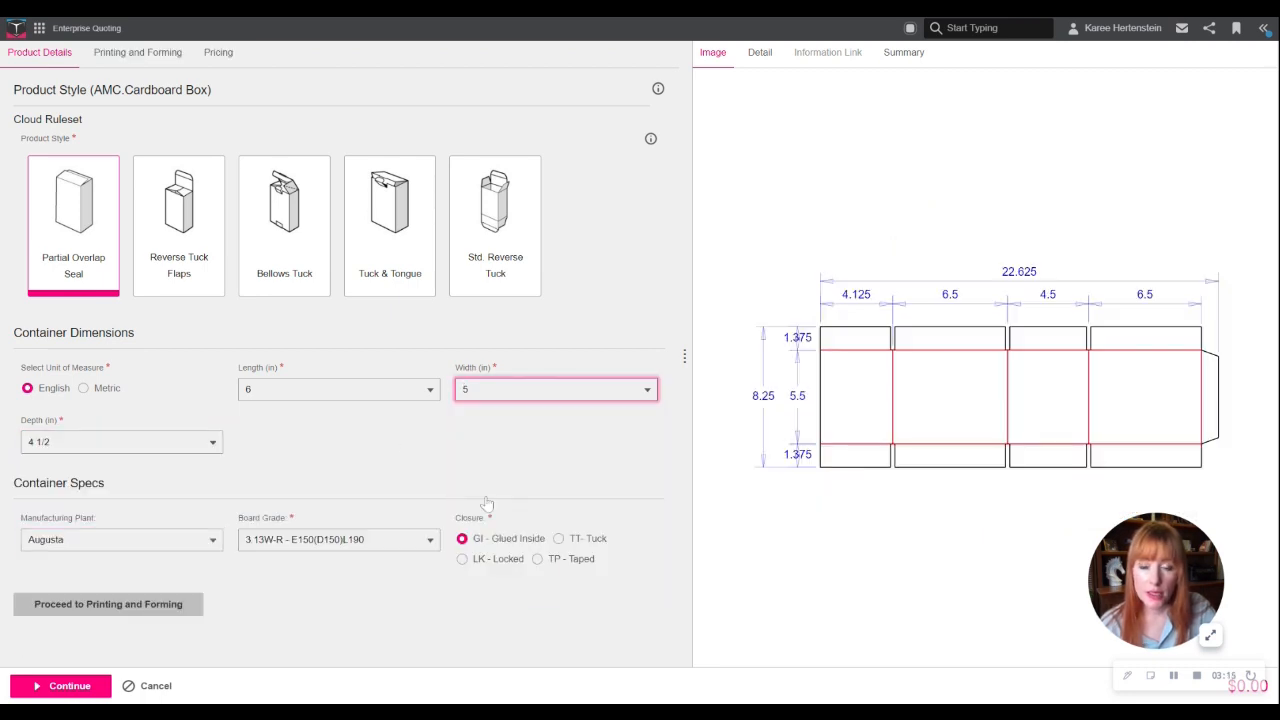
pyautogui.click(364, 428)
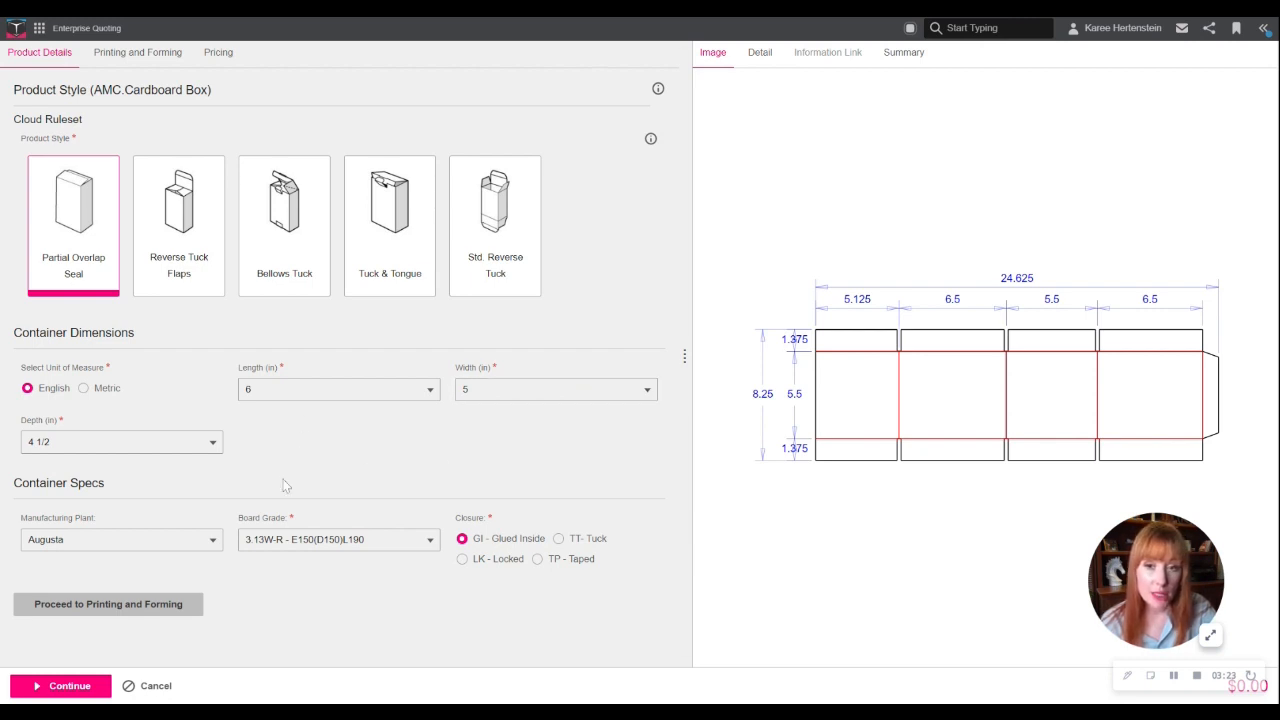
# - Set the manufacturing plant to Oshkosh and the closure to TT- Tuck, keeping board grade 3.13W-R - E150(D150)L190
pyautogui.click(212, 540)
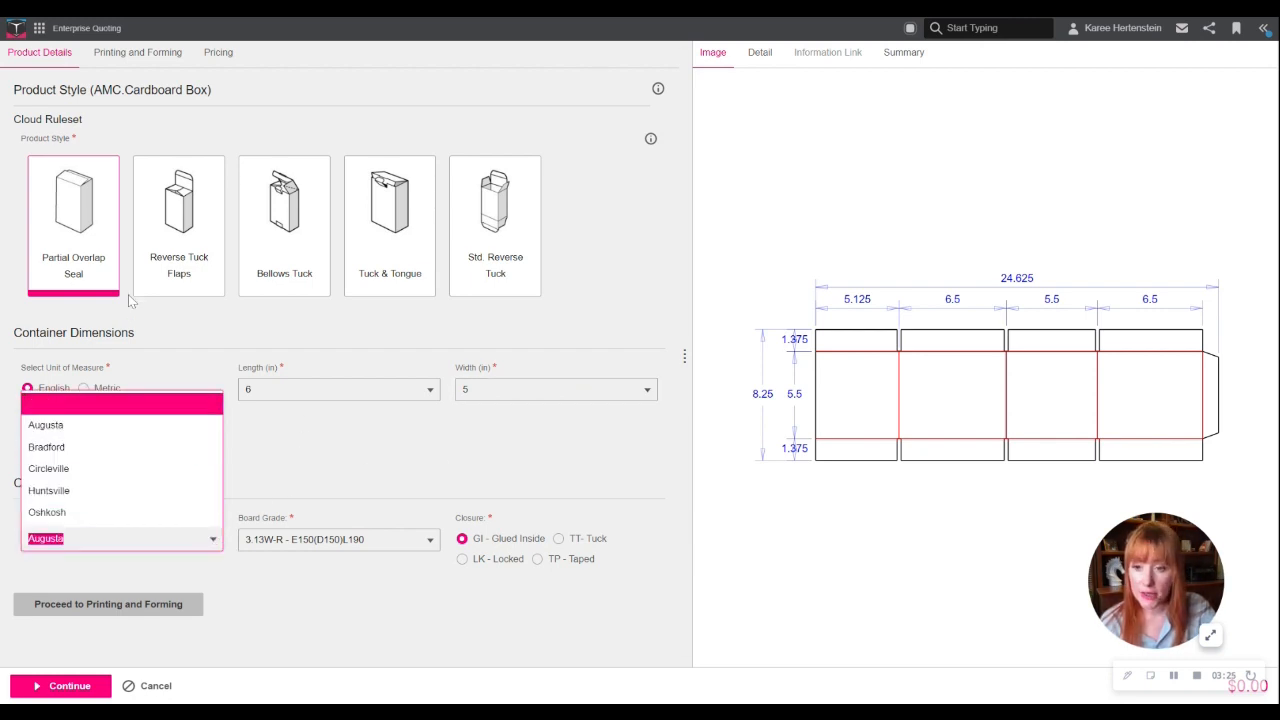
pyautogui.click(116, 514)
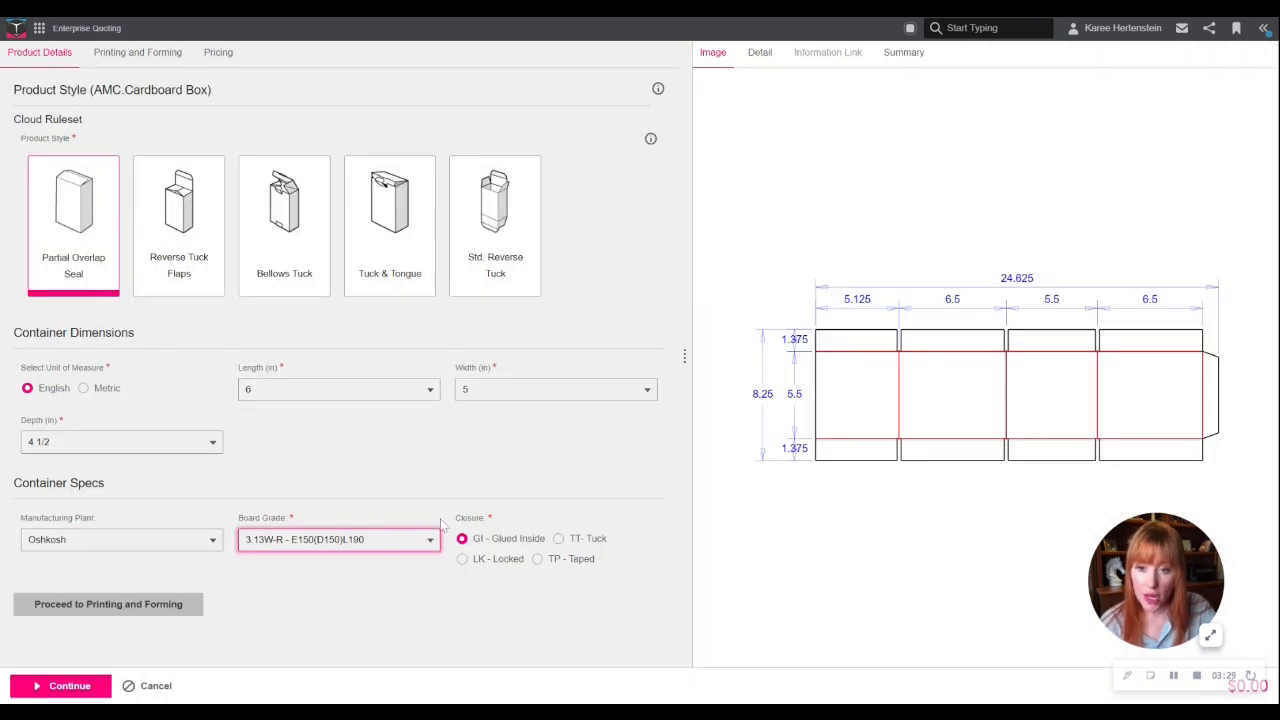
pyautogui.click(413, 545)
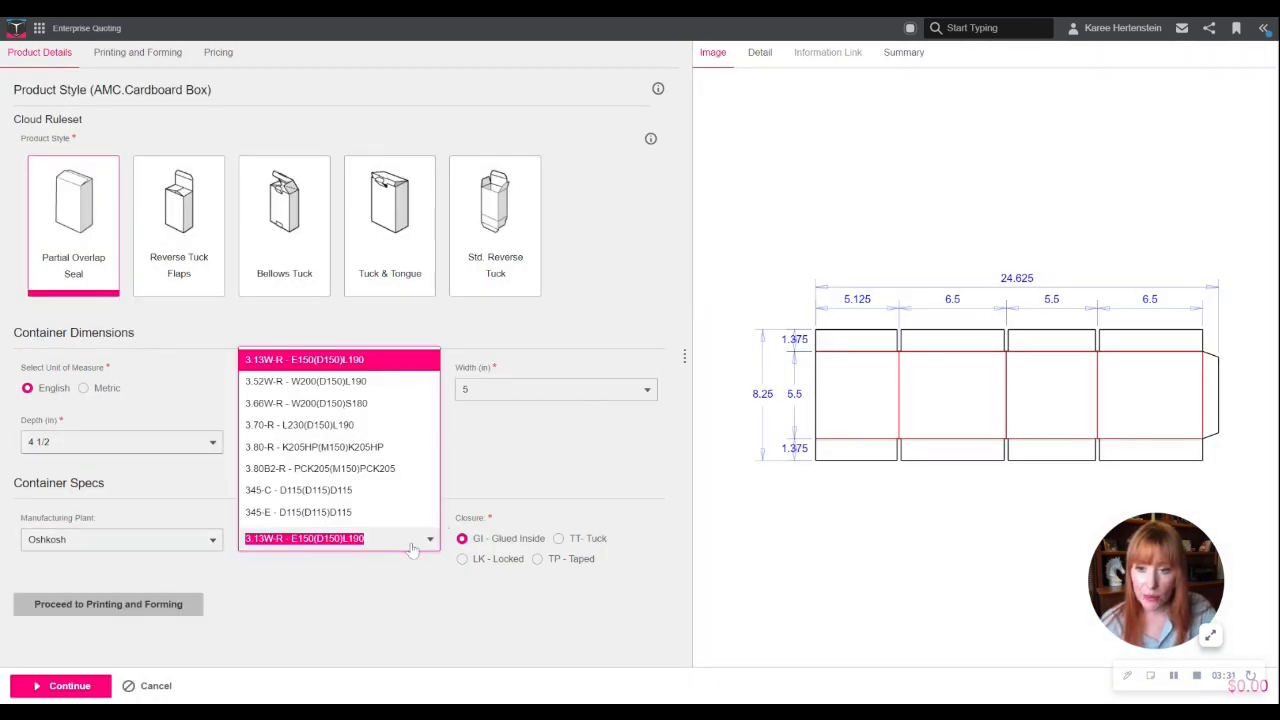
pyautogui.click(483, 494)
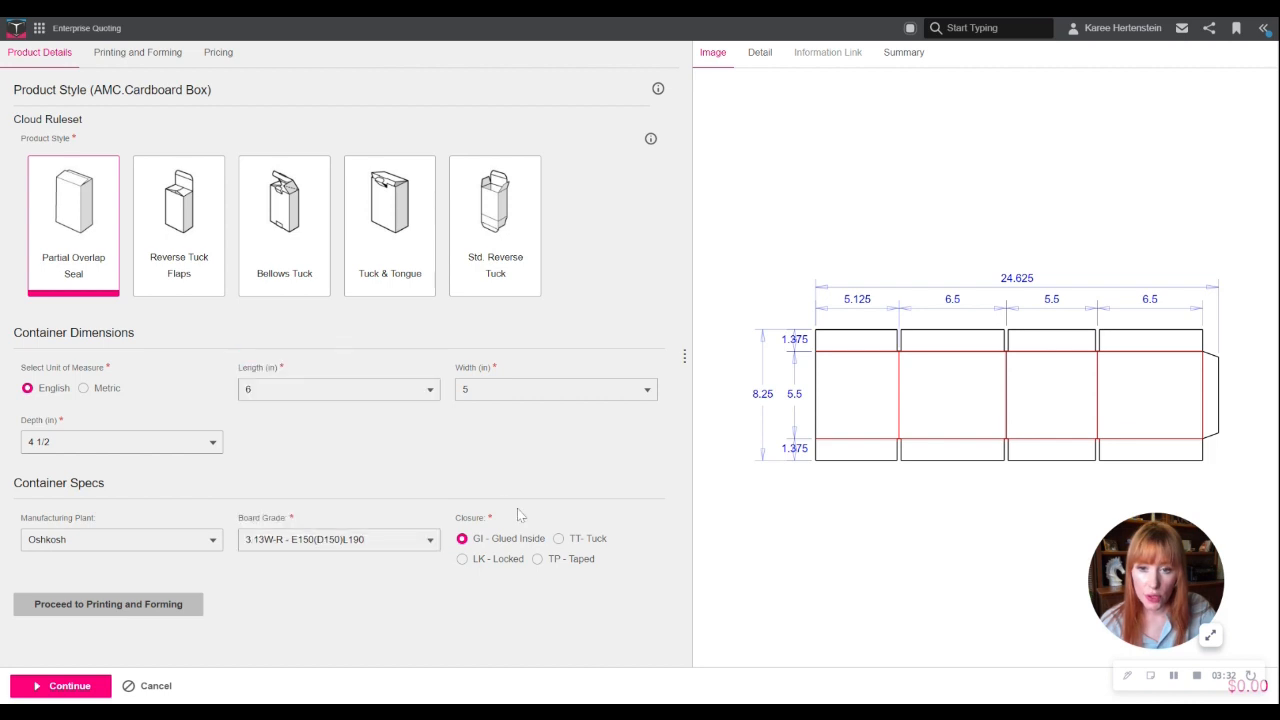
pyautogui.click(560, 540)
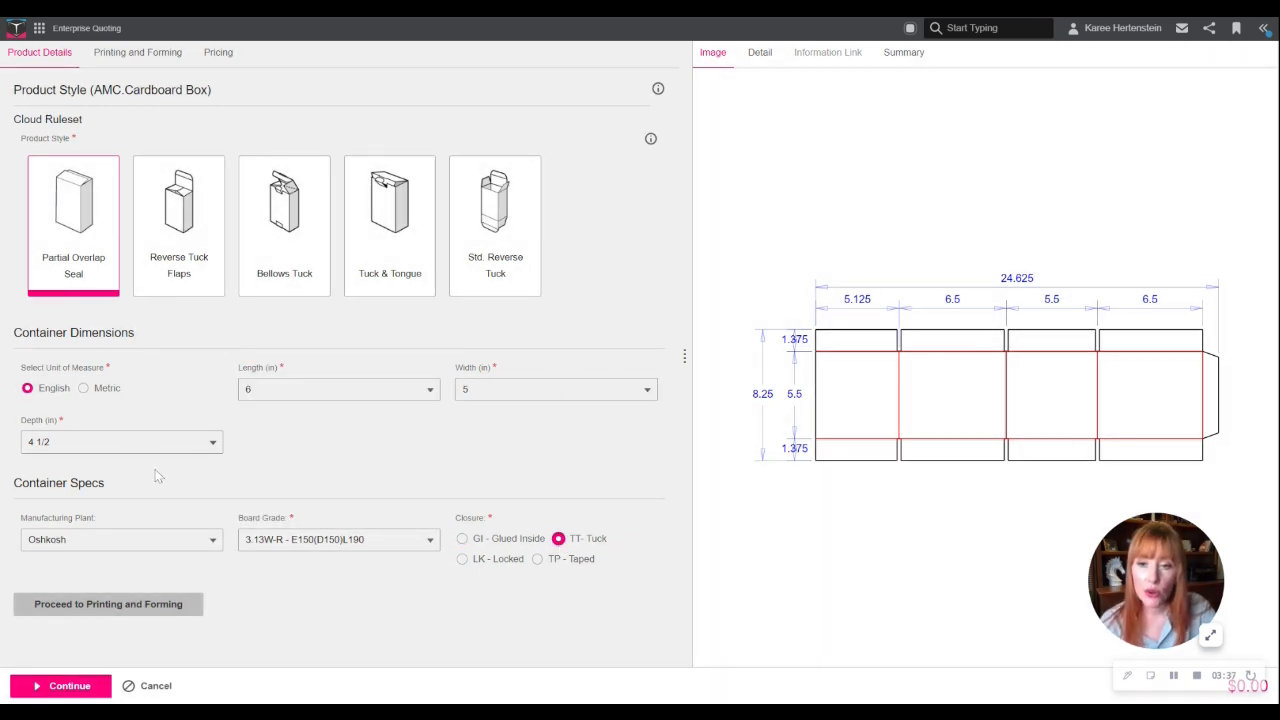
# - In the printing and forming options, choose Code Only printing and Preprint as other printing, and enable Machine Erected and Ship Erected
pyautogui.click(135, 606)
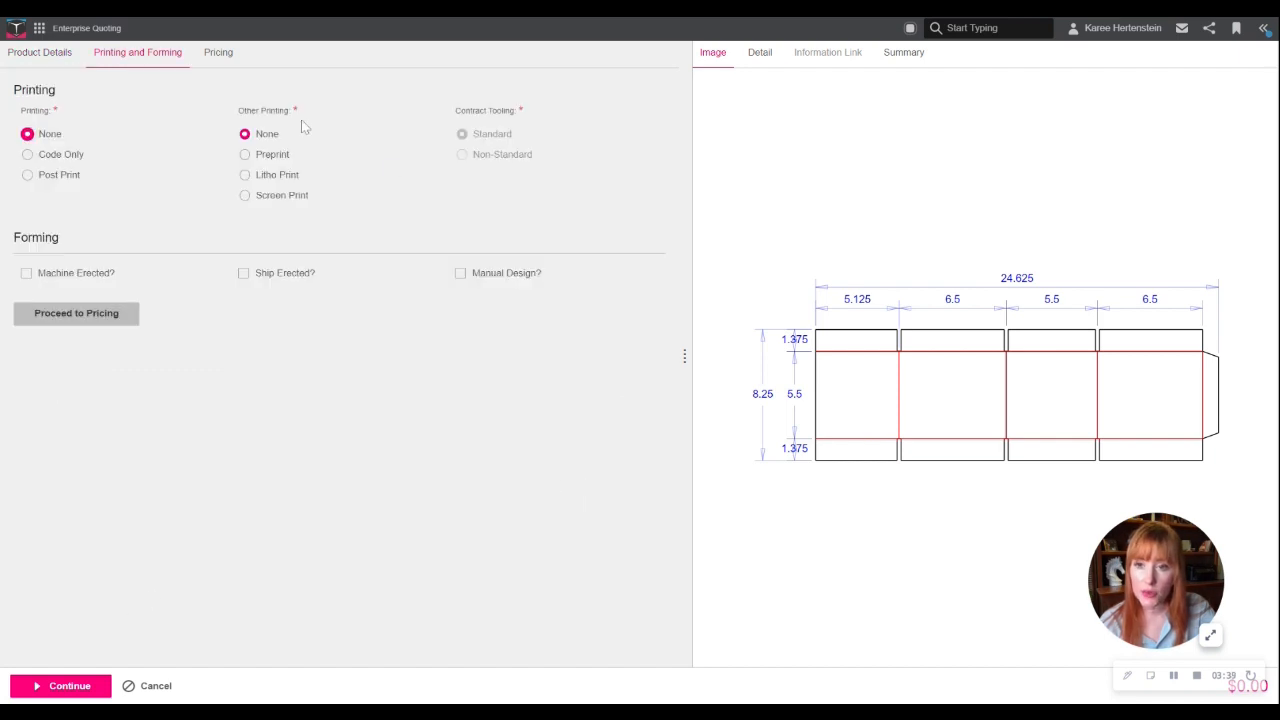
pyautogui.click(27, 154)
pyautogui.click(245, 154)
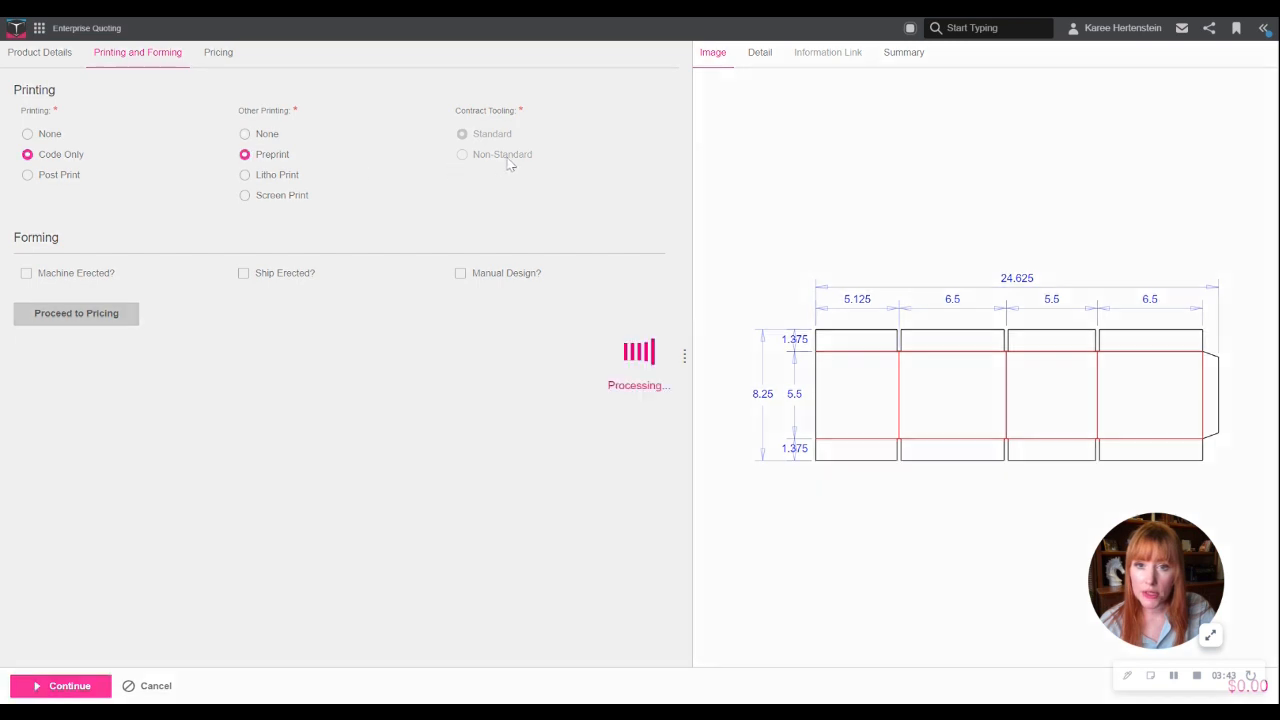
pyautogui.click(26, 274)
pyautogui.click(244, 273)
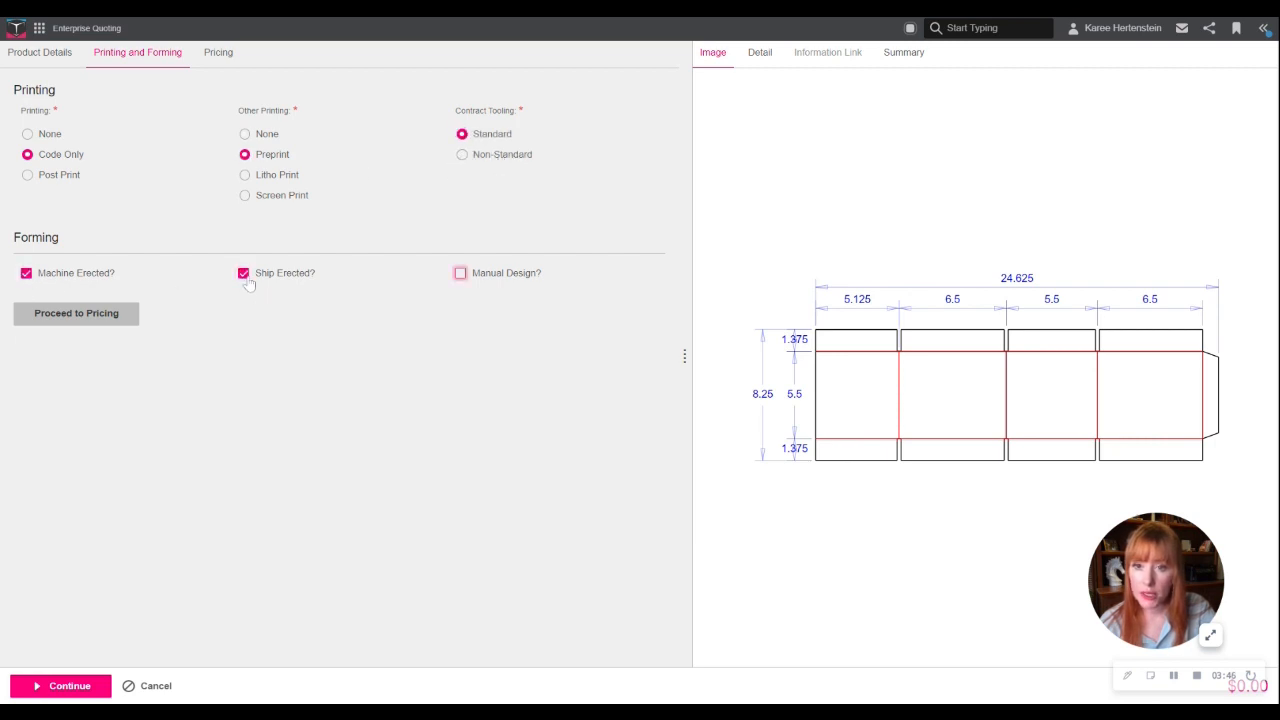
# - Proceed to the pricing information and select a set quantity of 1000
pyautogui.click(88, 313)
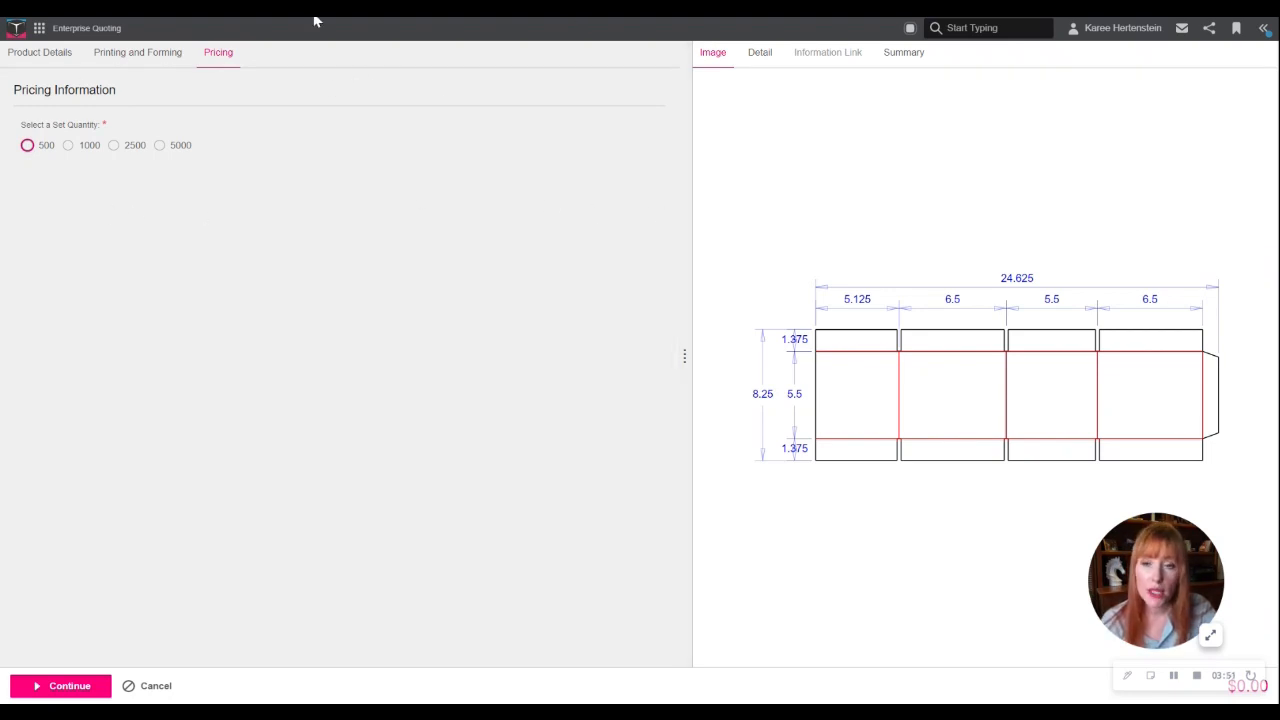
pyautogui.click(67, 146)
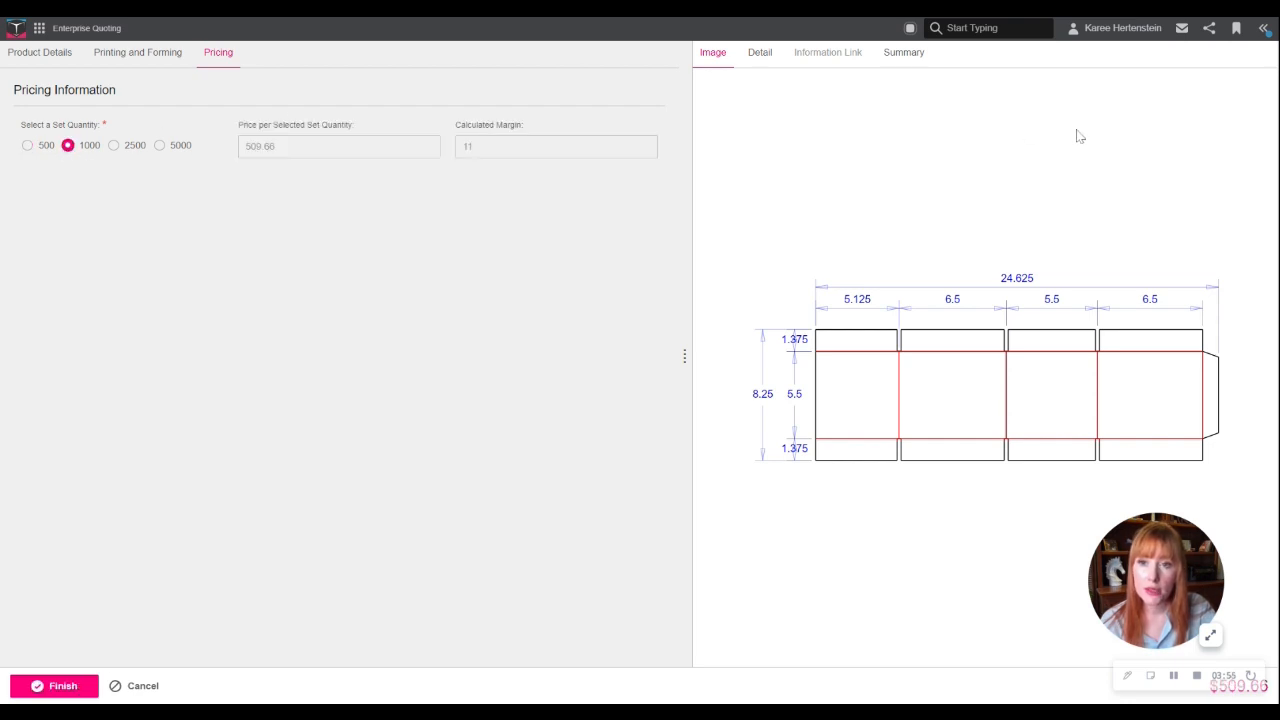
# - Review the carton's detail and summary information, and finish the configuration
pyautogui.click(760, 55)
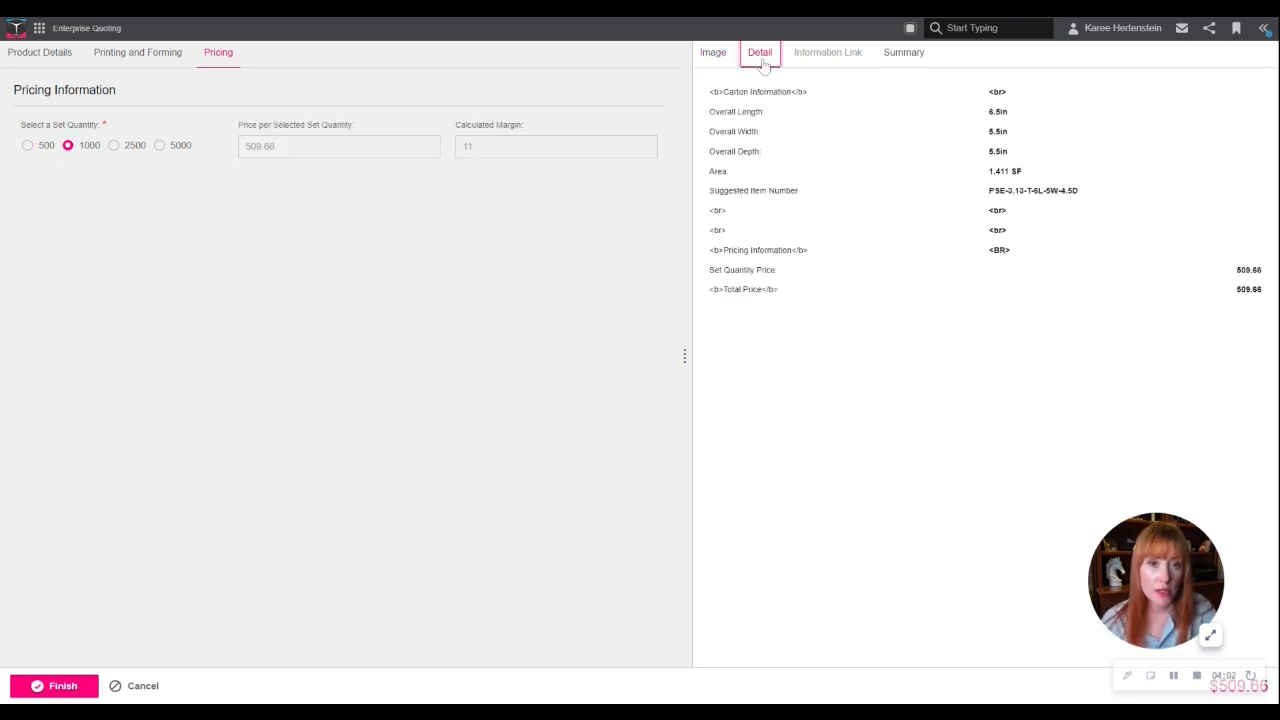
pyautogui.click(904, 55)
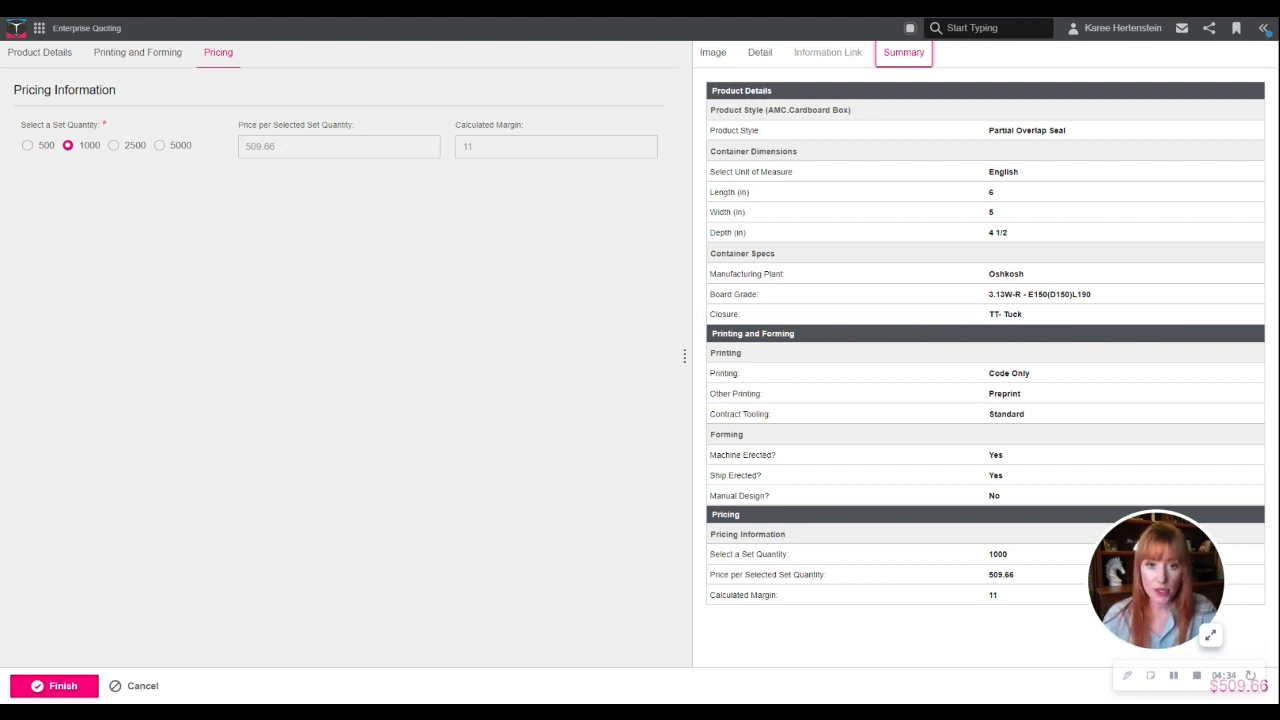
pyautogui.click(59, 686)
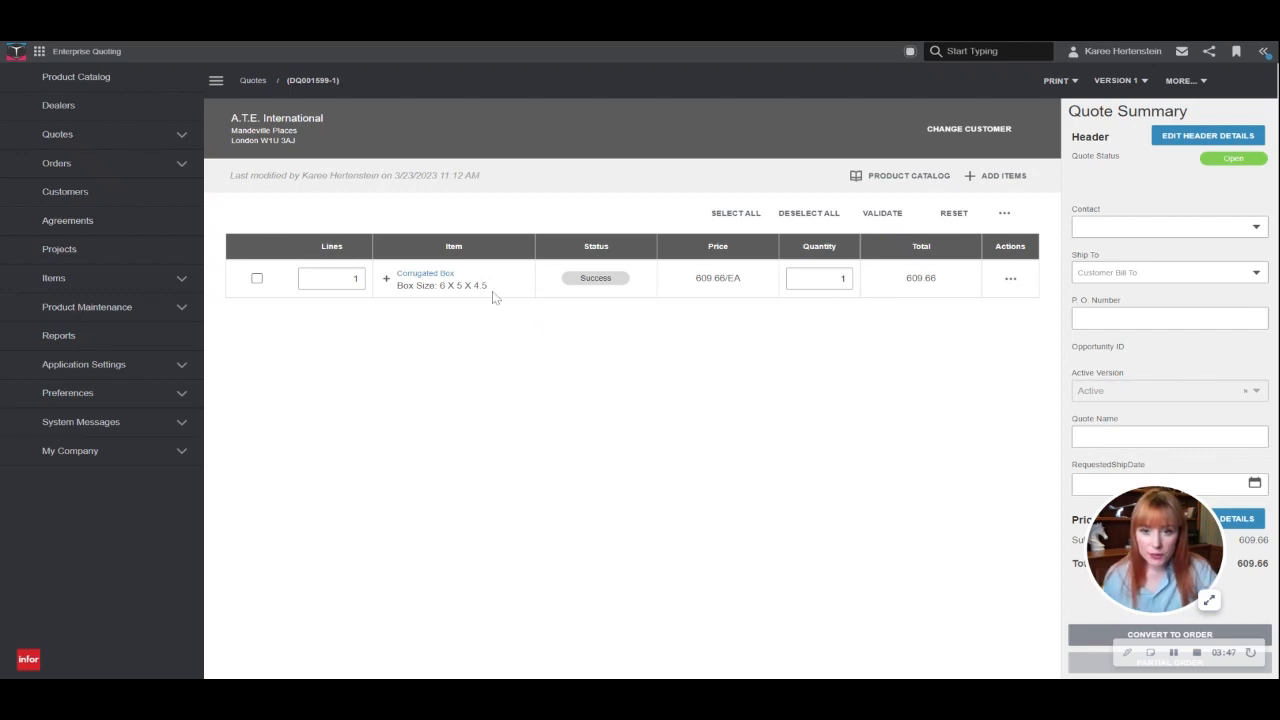
# - Name the Corrugated Box line's configuration "Box C - Oshkosh" for the current user
pyautogui.click(1010, 283)
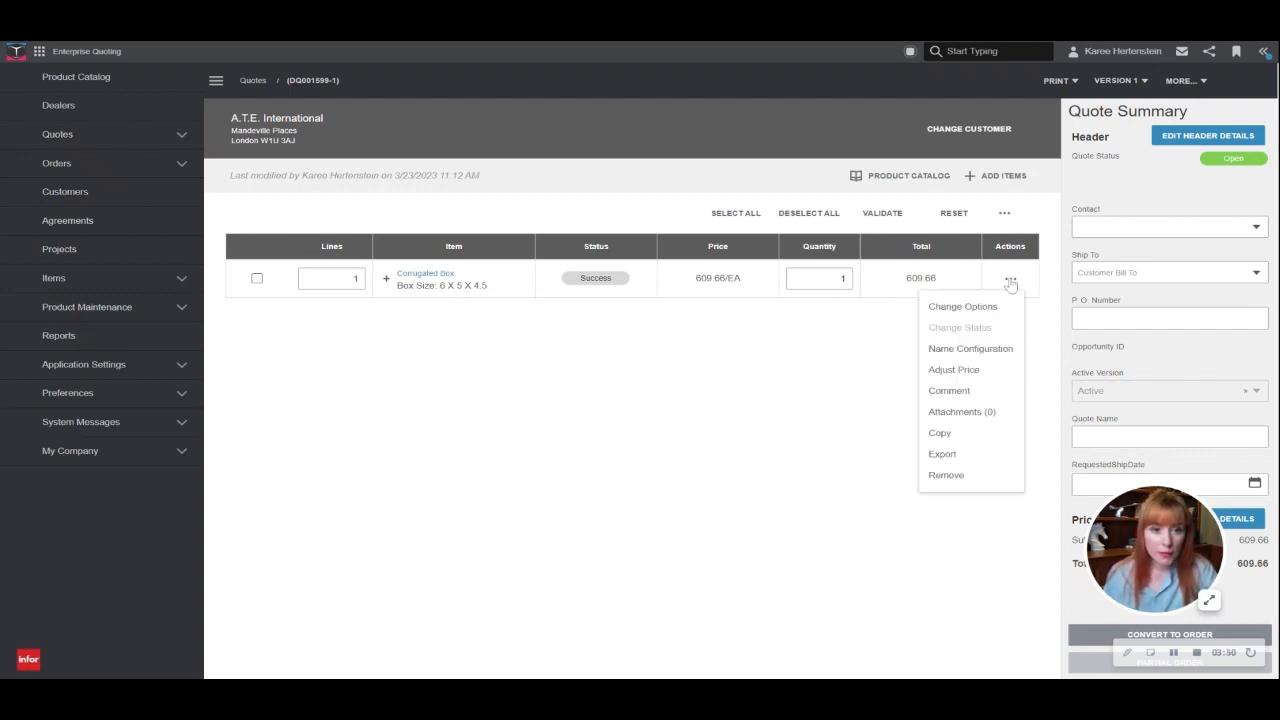
pyautogui.click(956, 362)
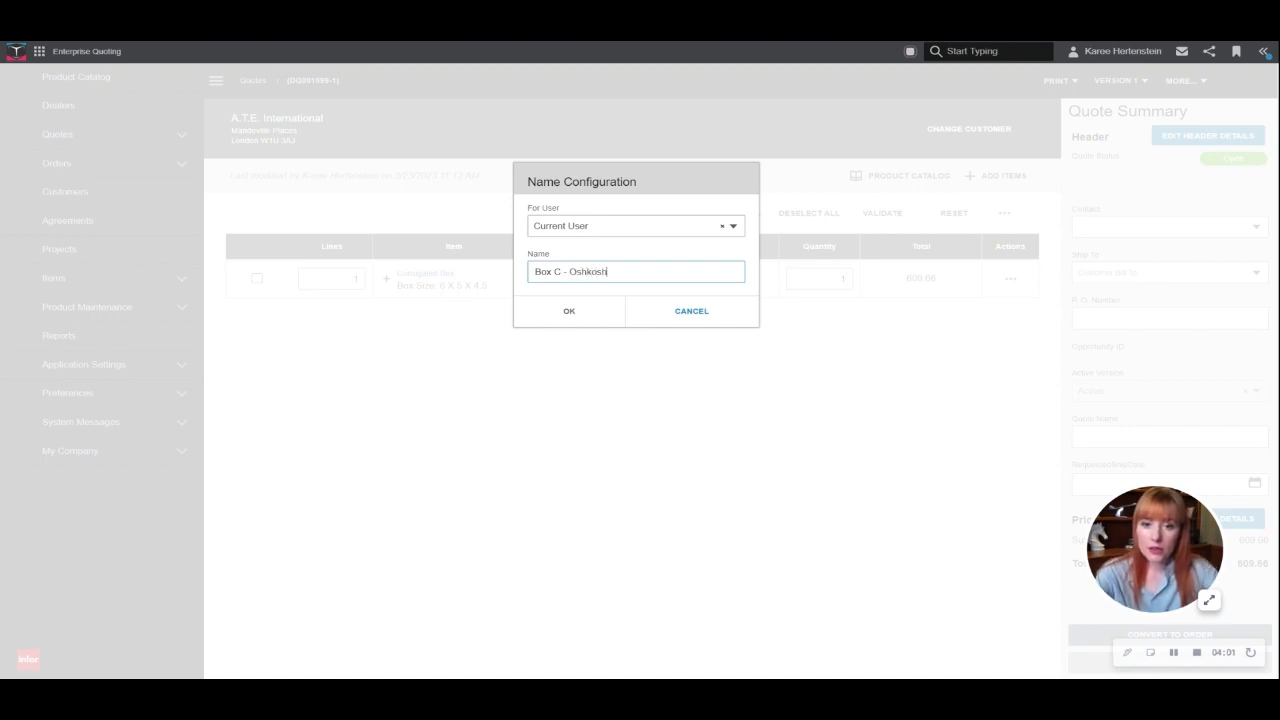
pyautogui.click(568, 312)
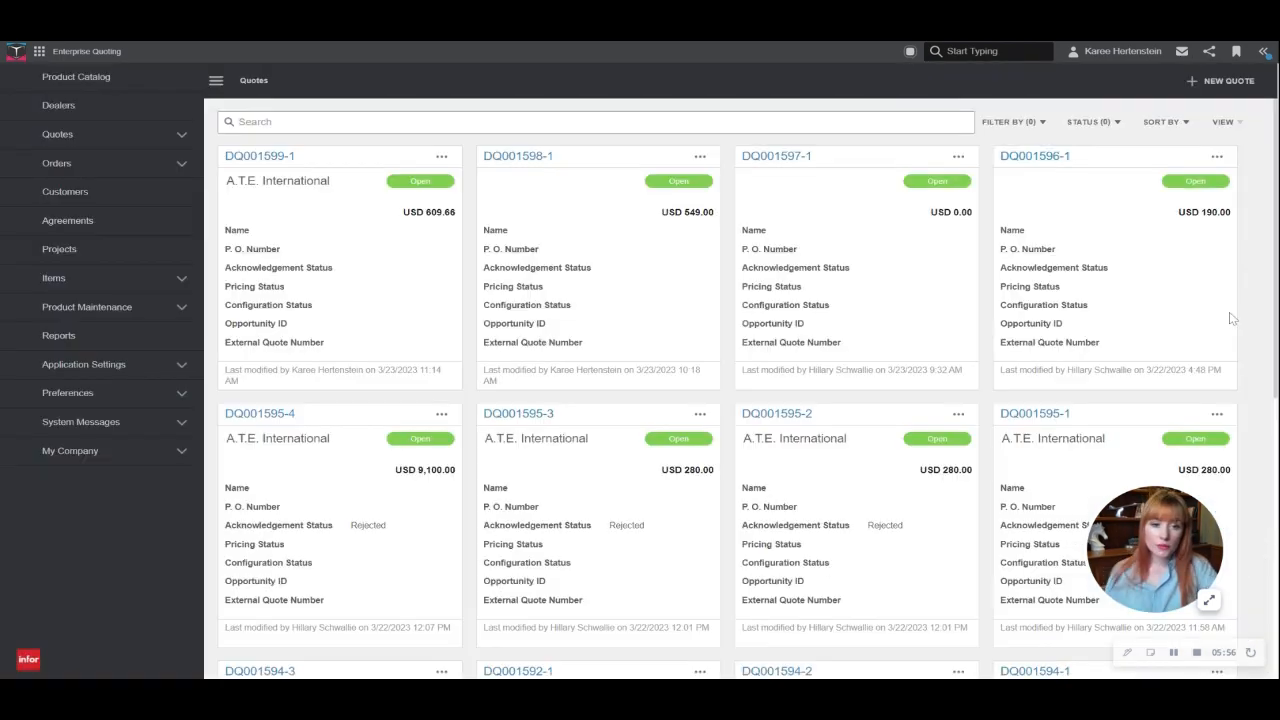
# - Create another new quote and select A.T.E. International as its customer
pyautogui.click(1212, 84)
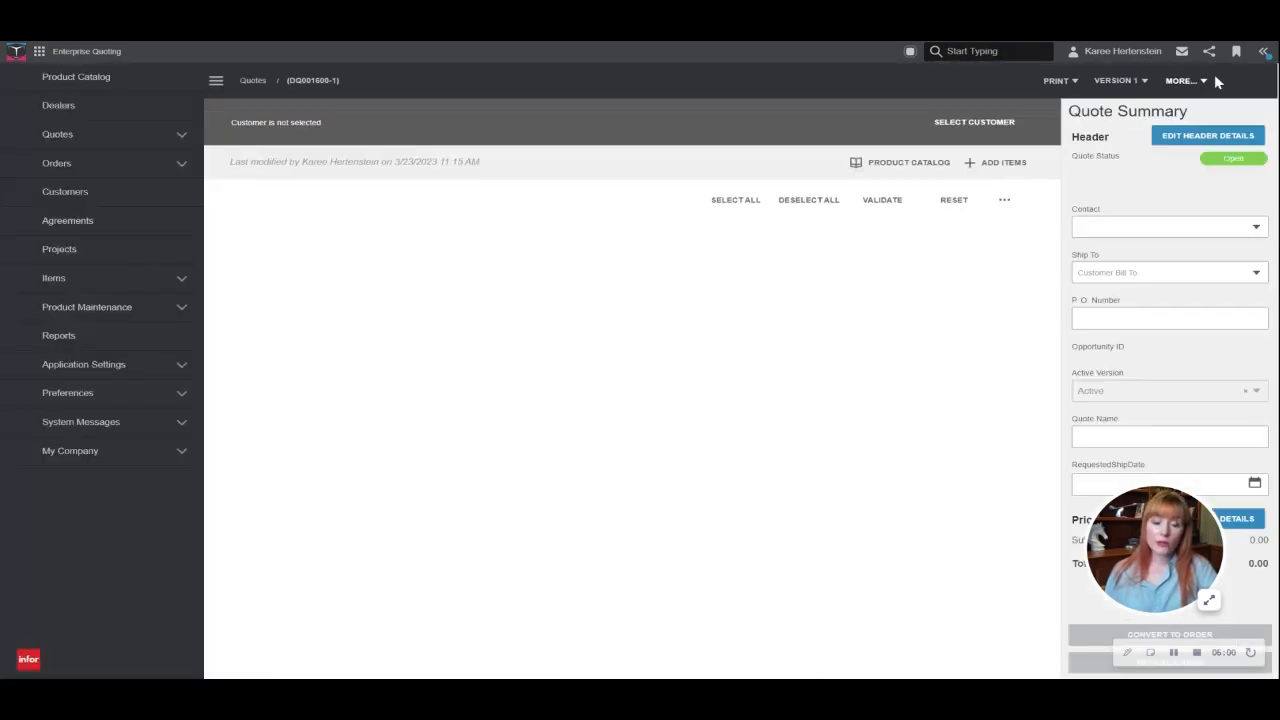
pyautogui.click(1004, 122)
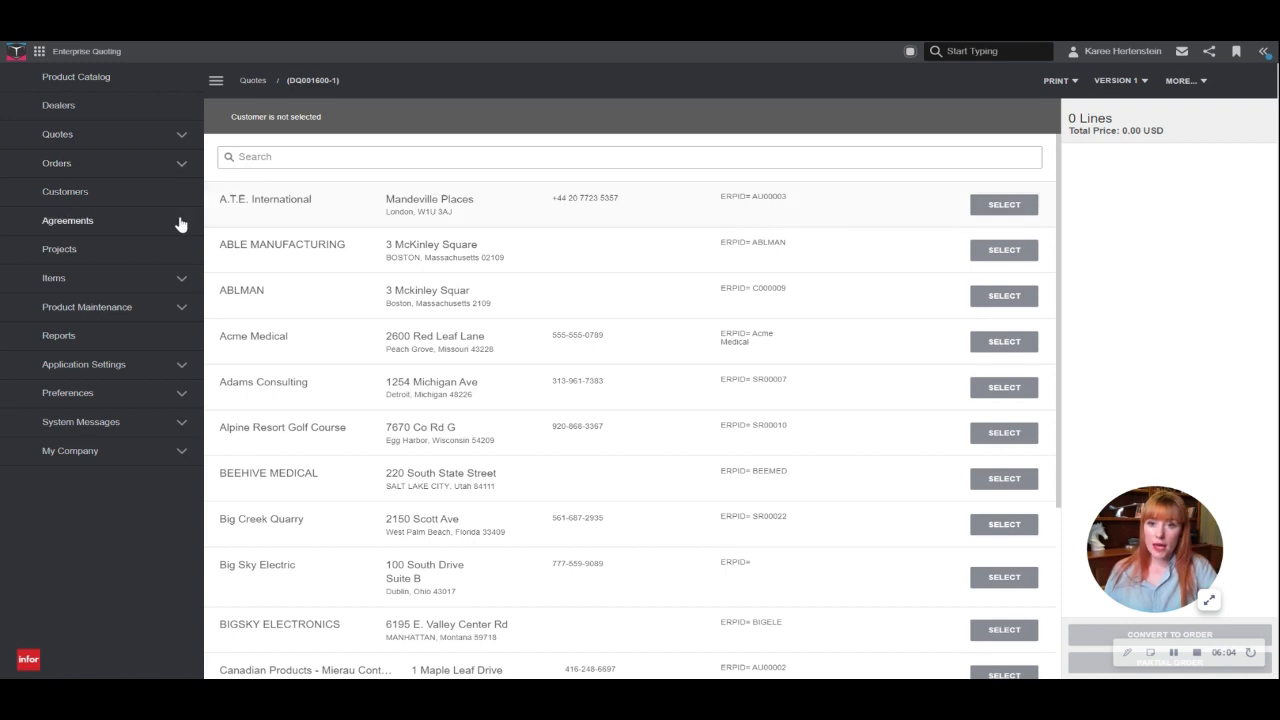
pyautogui.click(1005, 205)
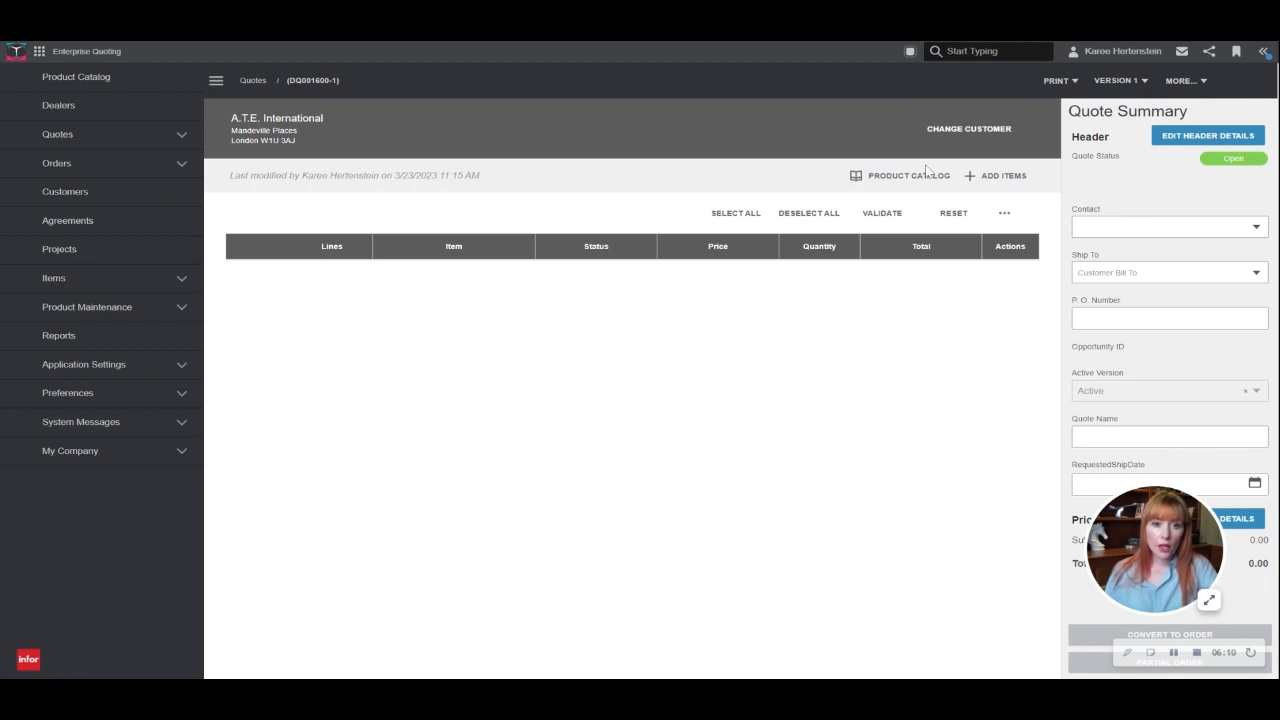
# - Add the named configuration "Box C - Oshkosh" from the product catalog to the quote with quantity 1
pyautogui.click(994, 181)
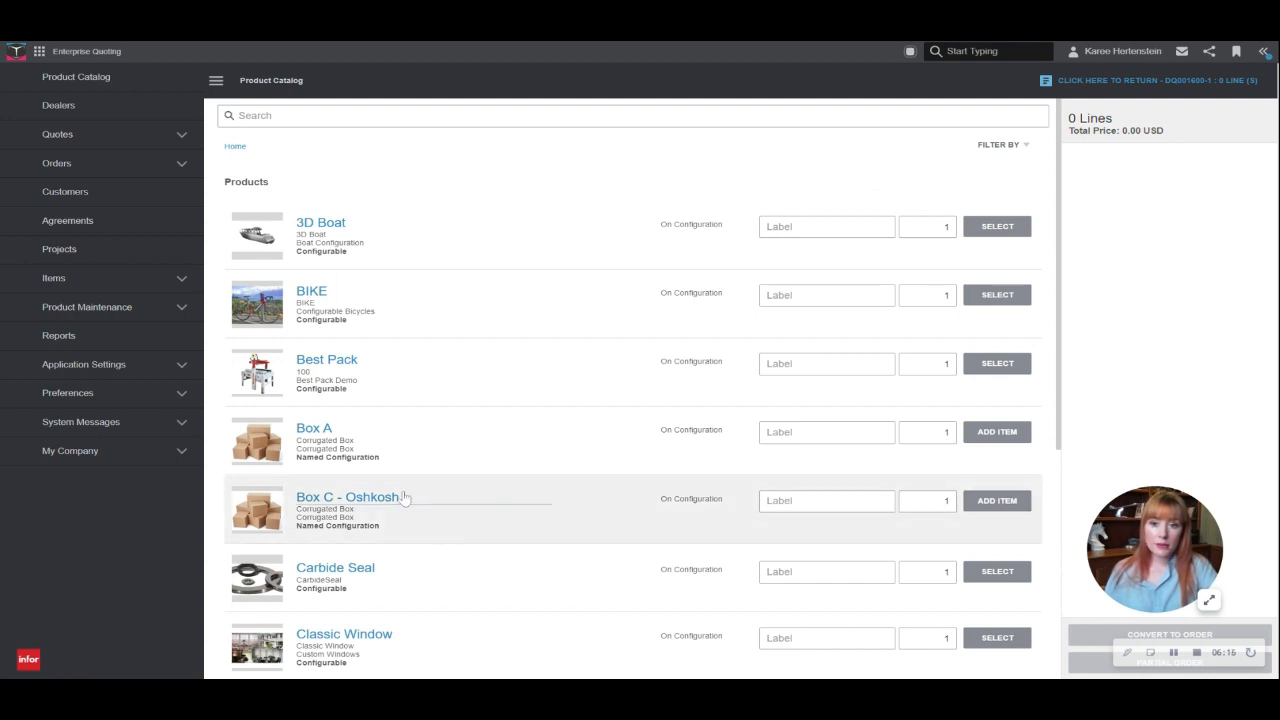
pyautogui.scroll(-1, 477, 476)
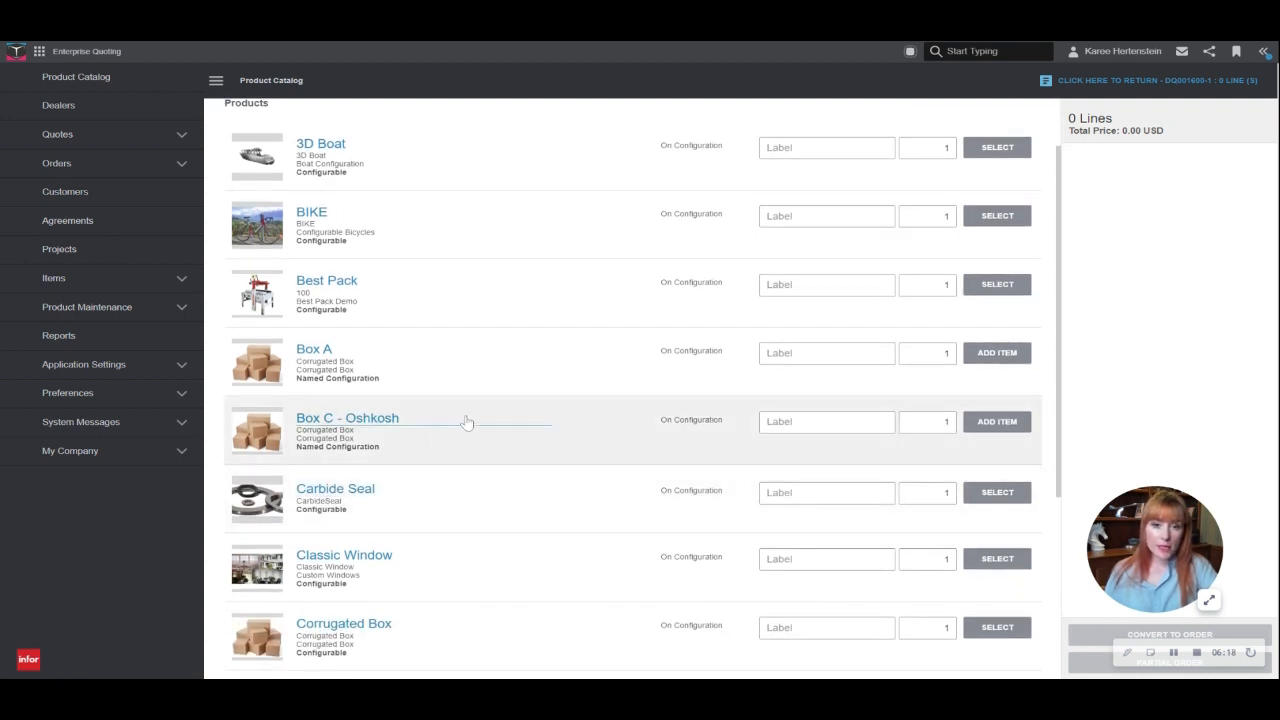
pyautogui.click(998, 418)
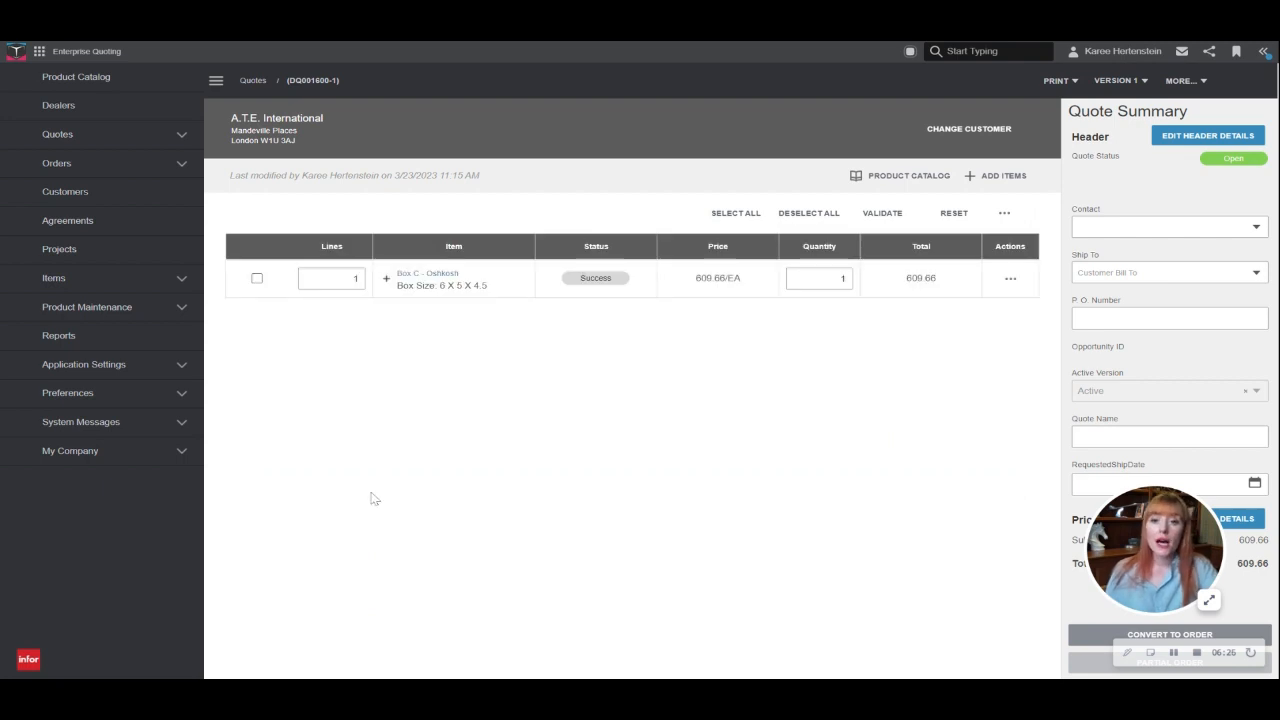
# - Expand the Box C - Oshkosh line's configuration summary and confirm its named configuration settings without creating a new named configuration
pyautogui.click(386, 279)
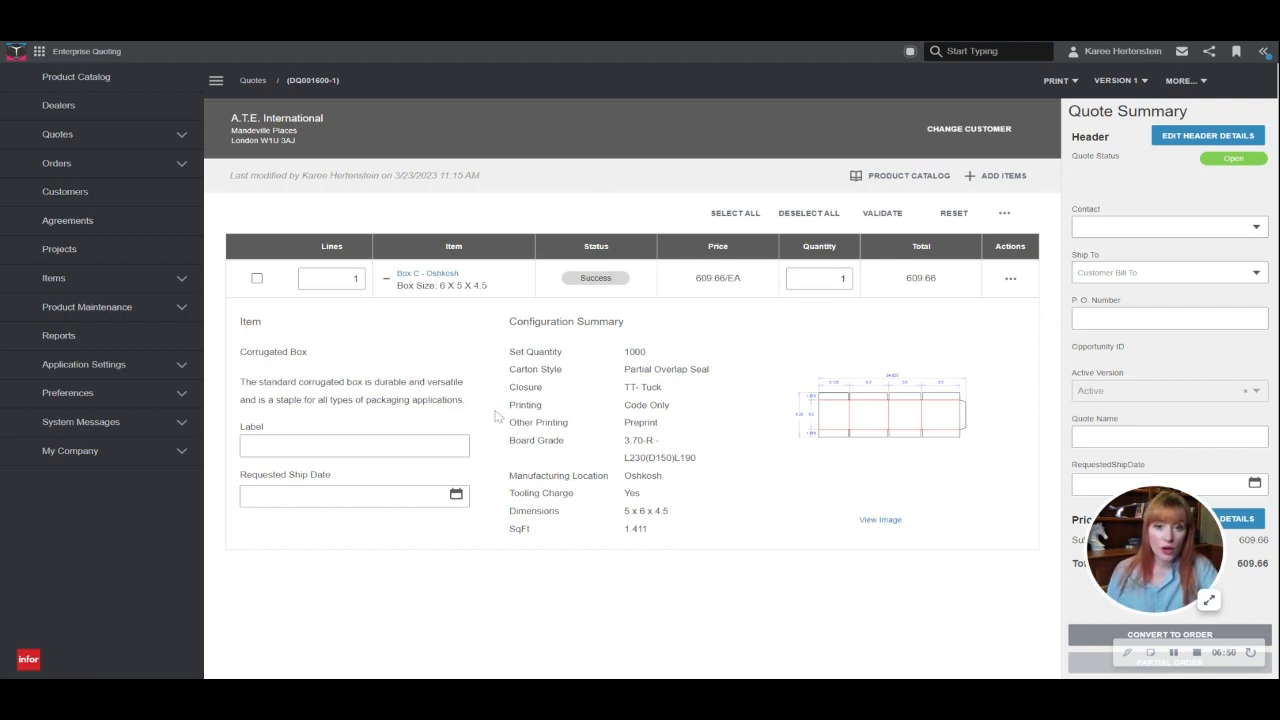
pyautogui.click(1009, 280)
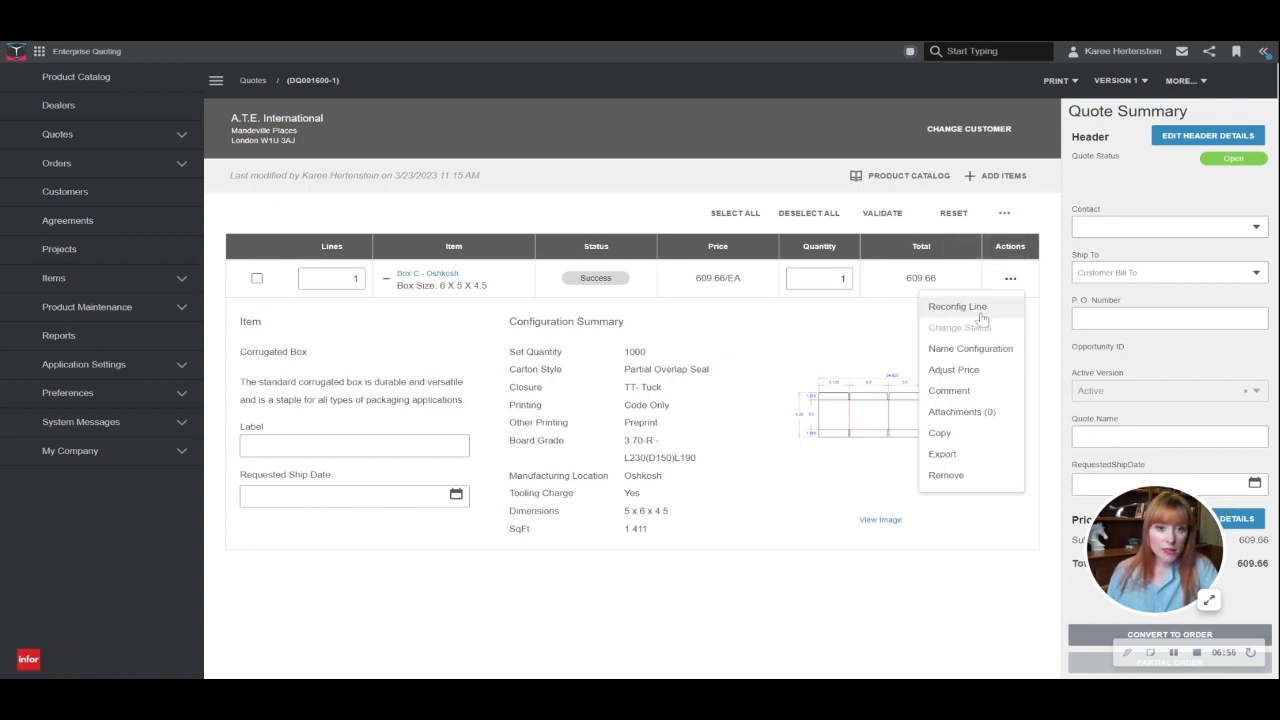
pyautogui.click(970, 348)
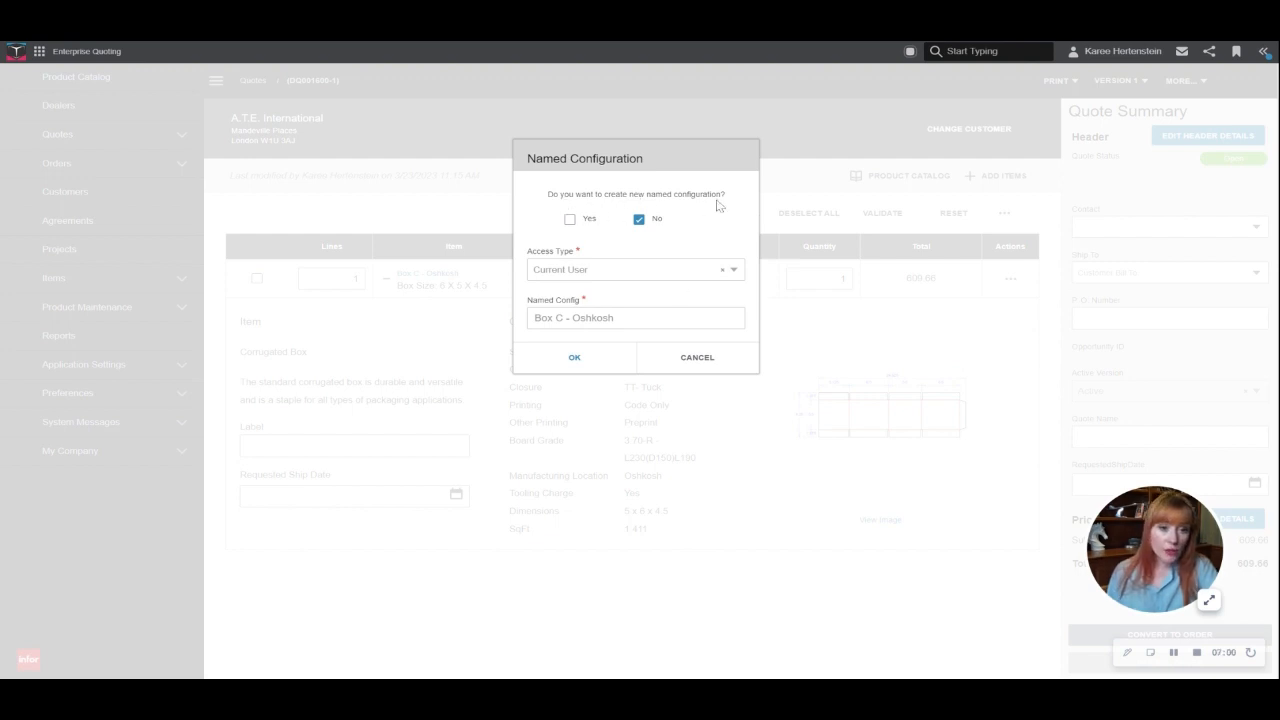
pyautogui.click(574, 358)
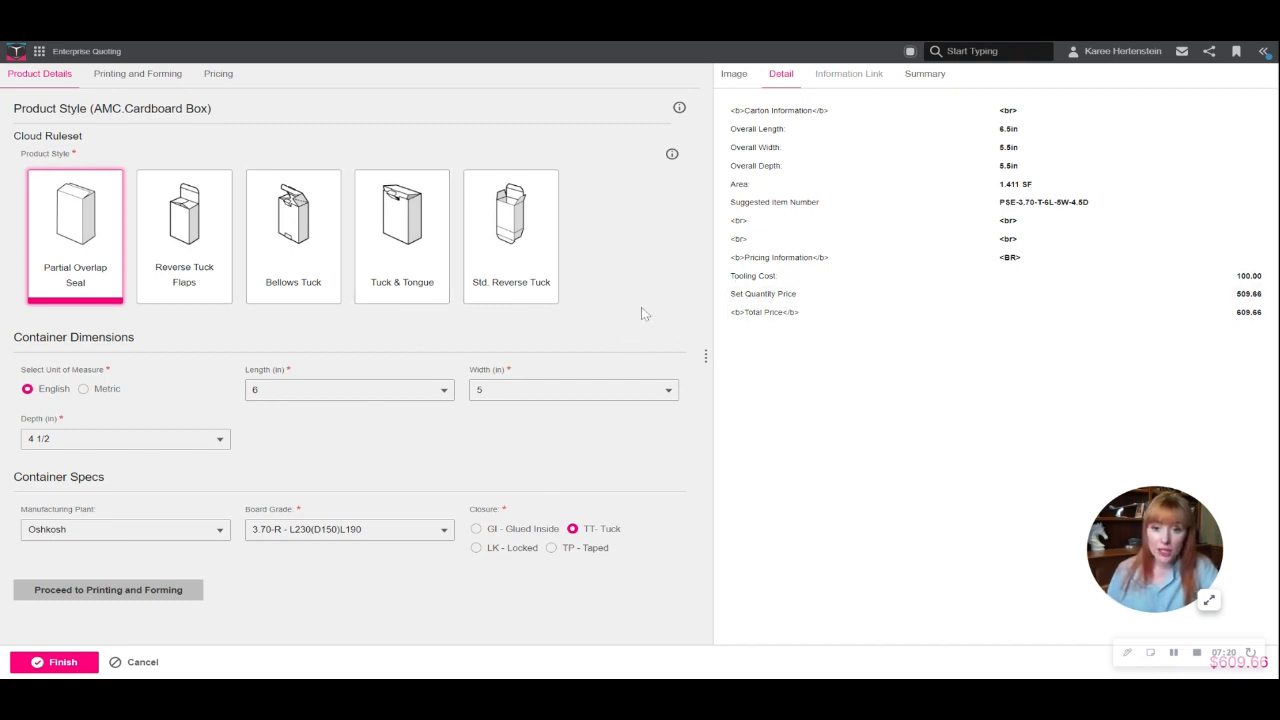
# - Reconfigure the box line with the closure GI - Glued Inside and finish the configuration
pyautogui.click(476, 529)
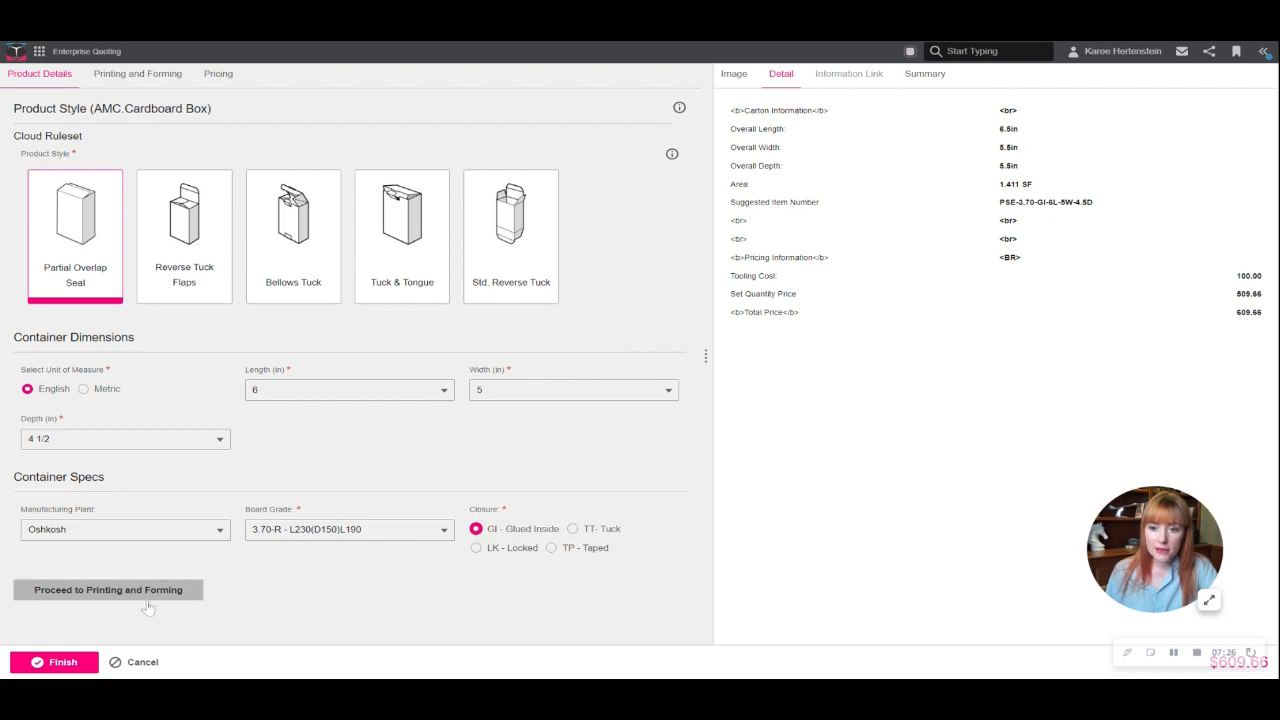
pyautogui.click(64, 663)
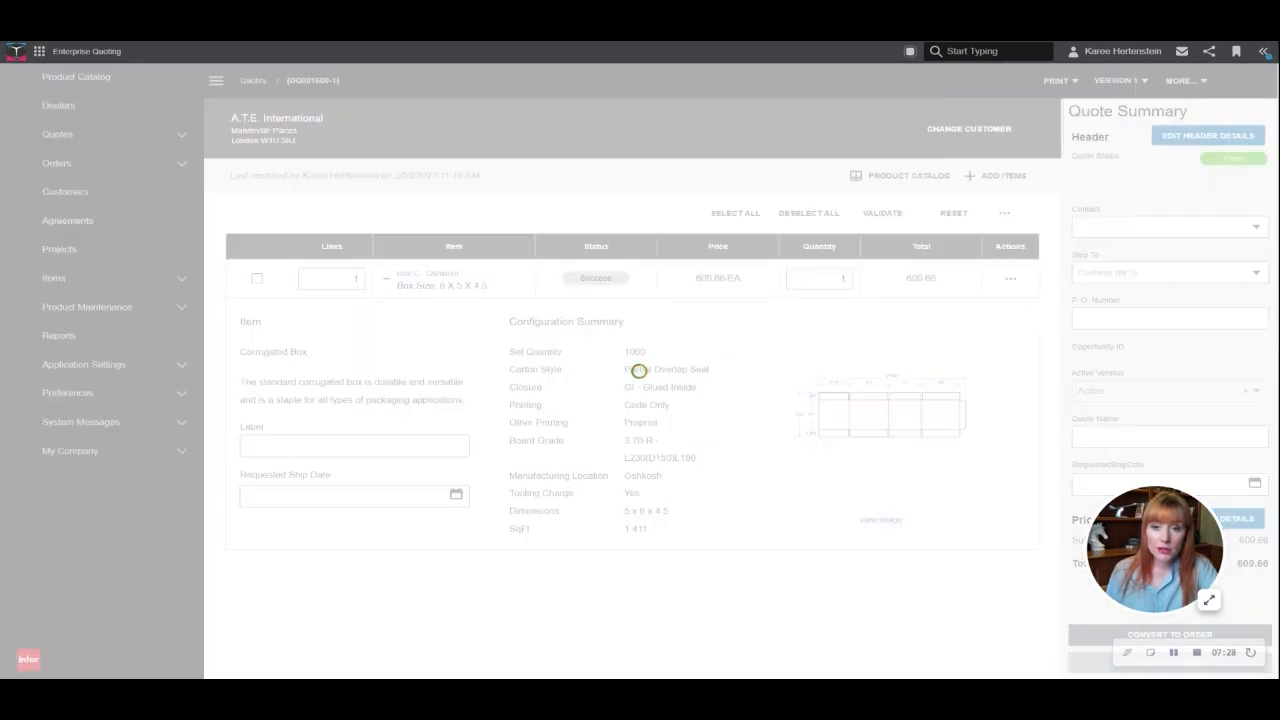